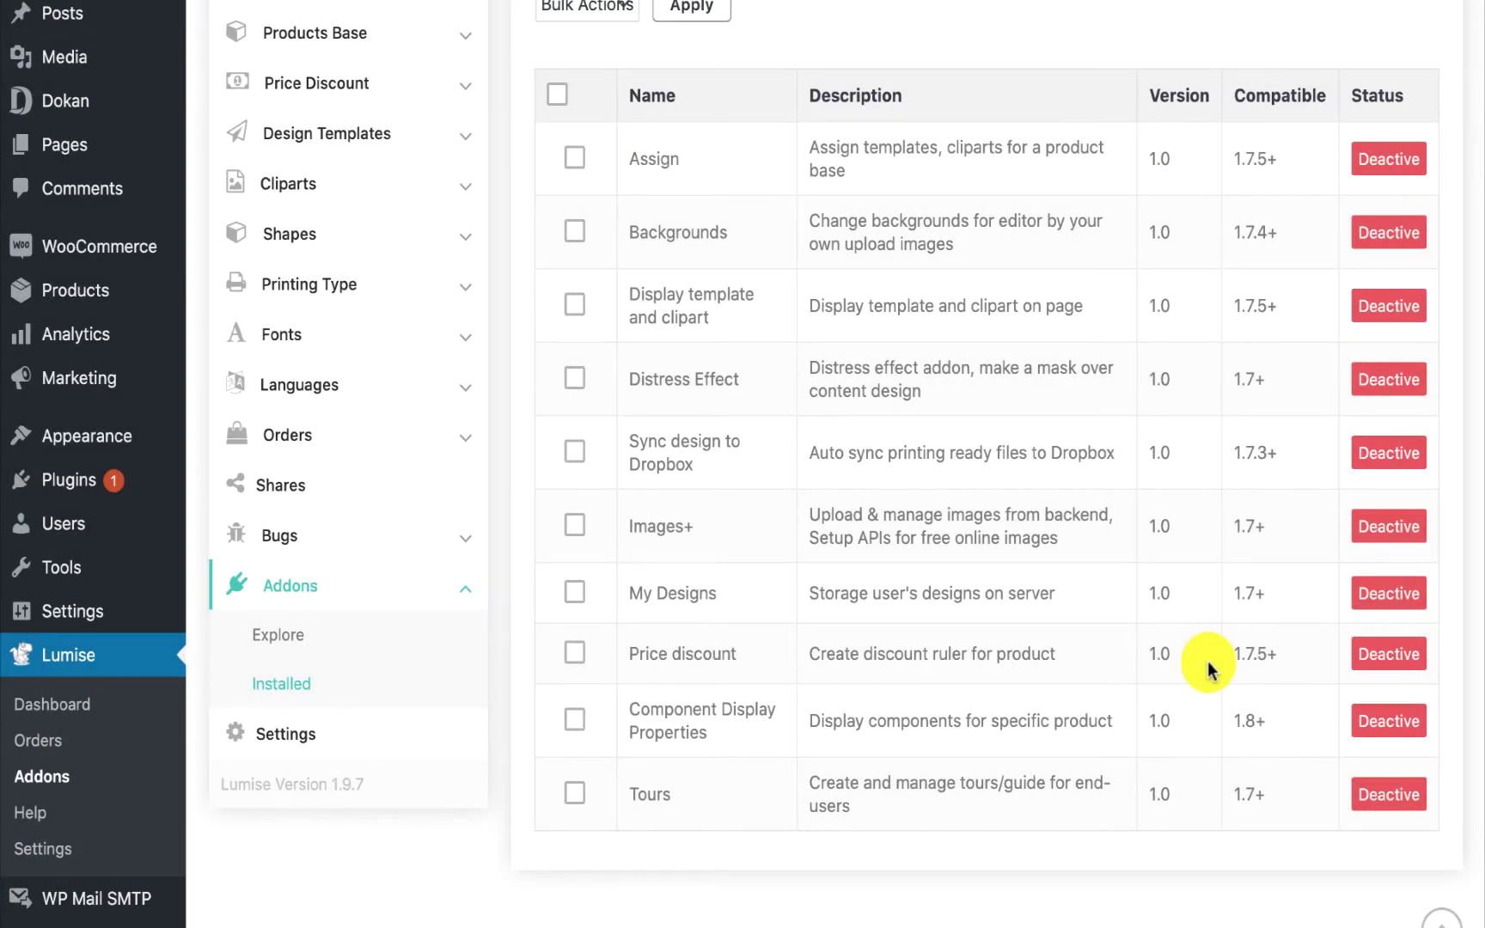
# Step: Activate the Price discount addon on the Lumise installed addons page
pyautogui.click(1388, 653)
pyautogui.scroll(2, 1306, 609)
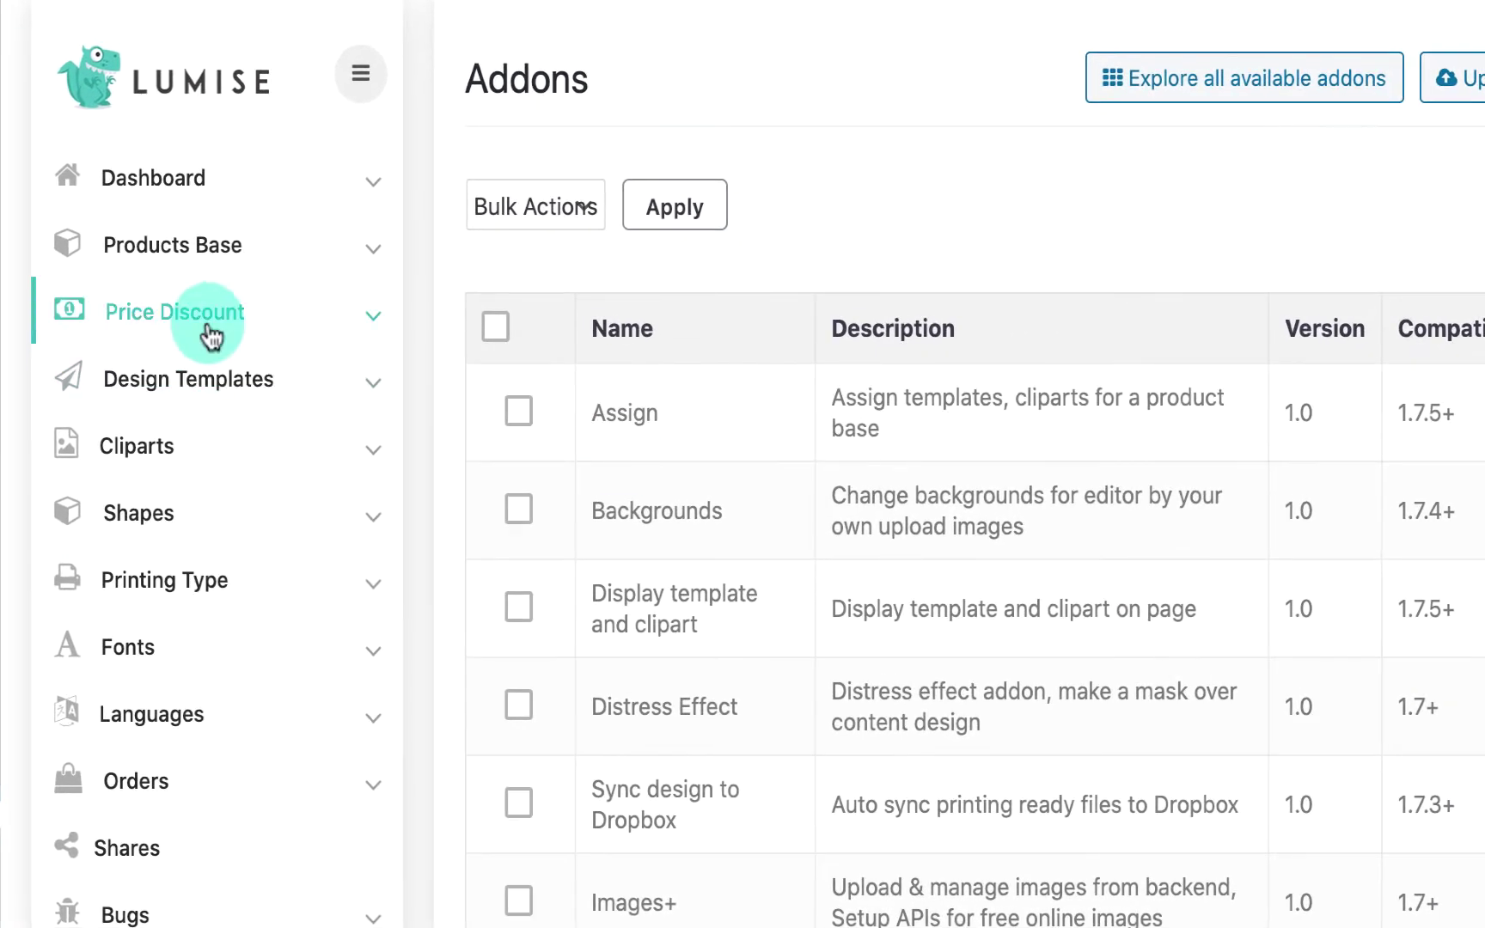
# Step: Show the Price Discount Rule list and set both existing Untitled rules to Deactive
pyautogui.click(212, 336)
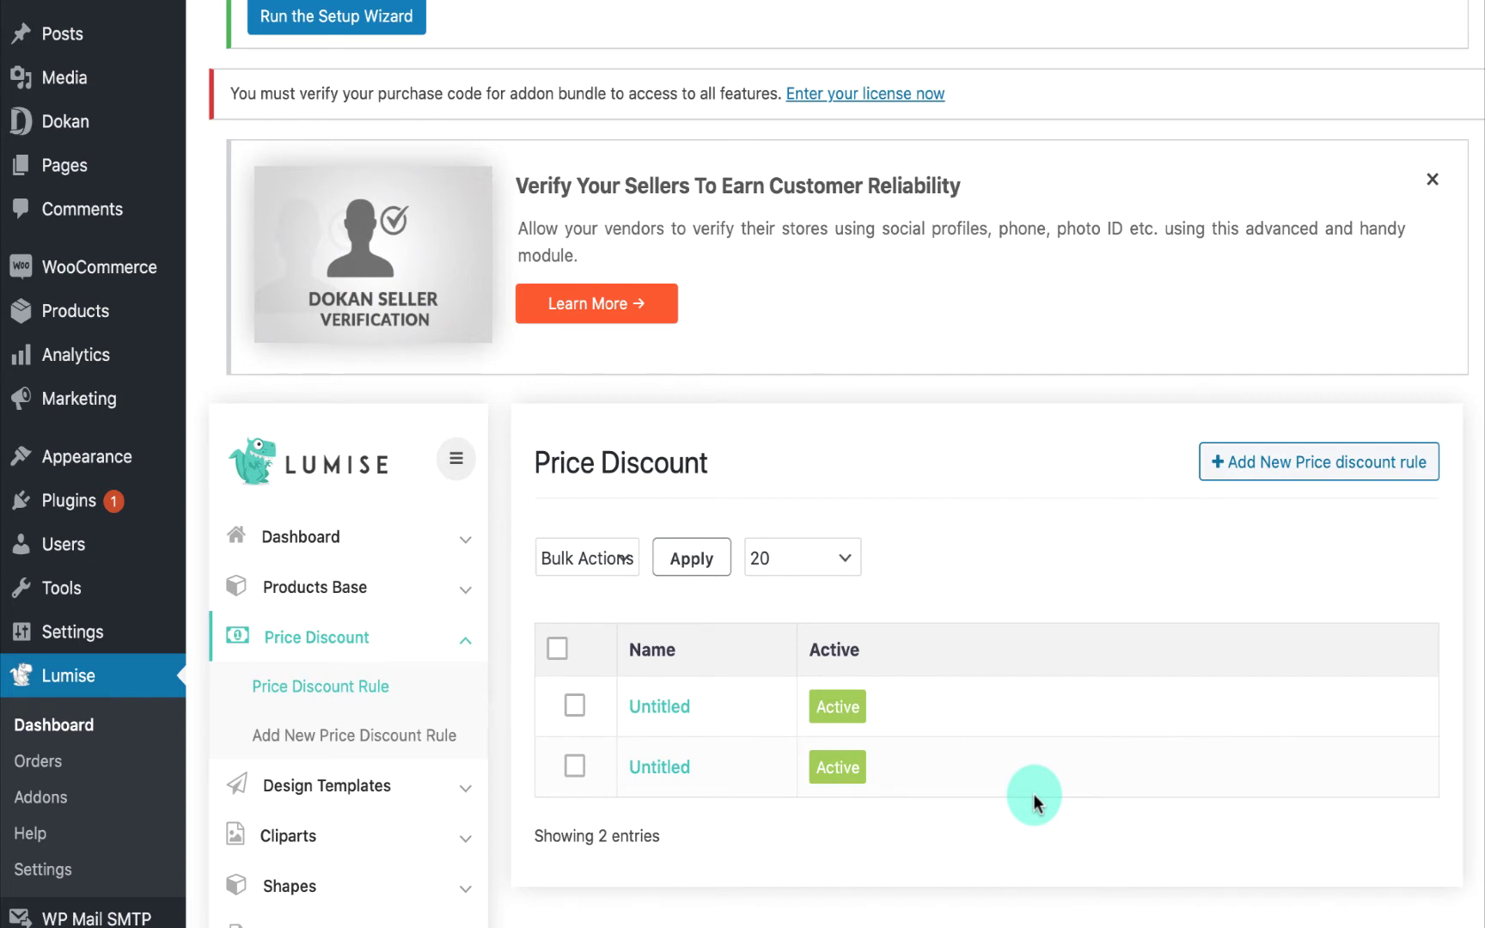
pyautogui.click(851, 709)
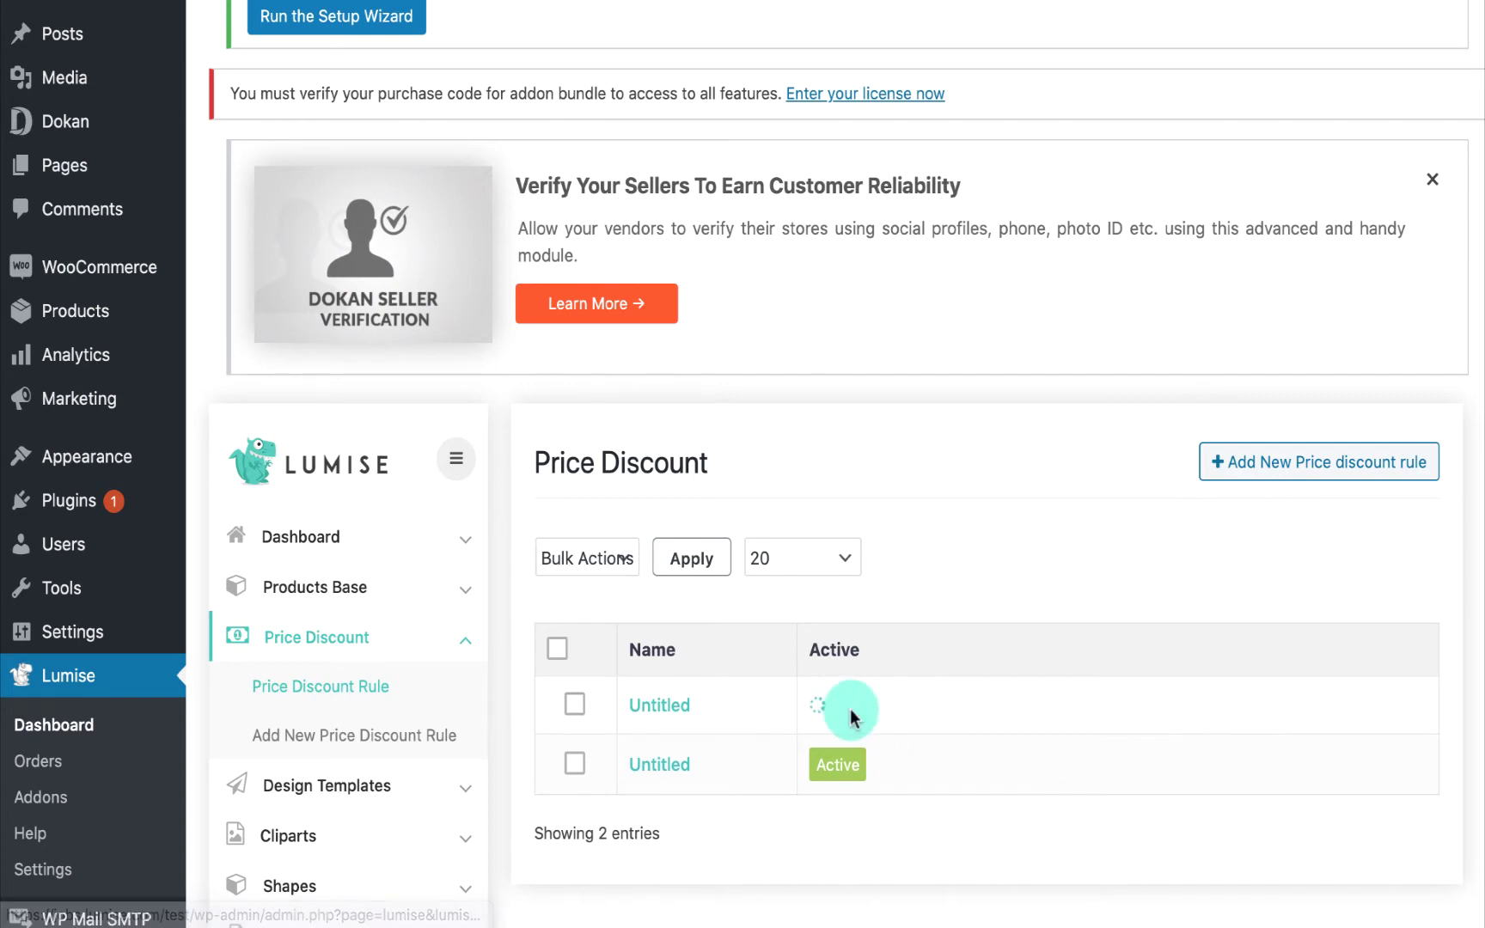
pyautogui.click(850, 710)
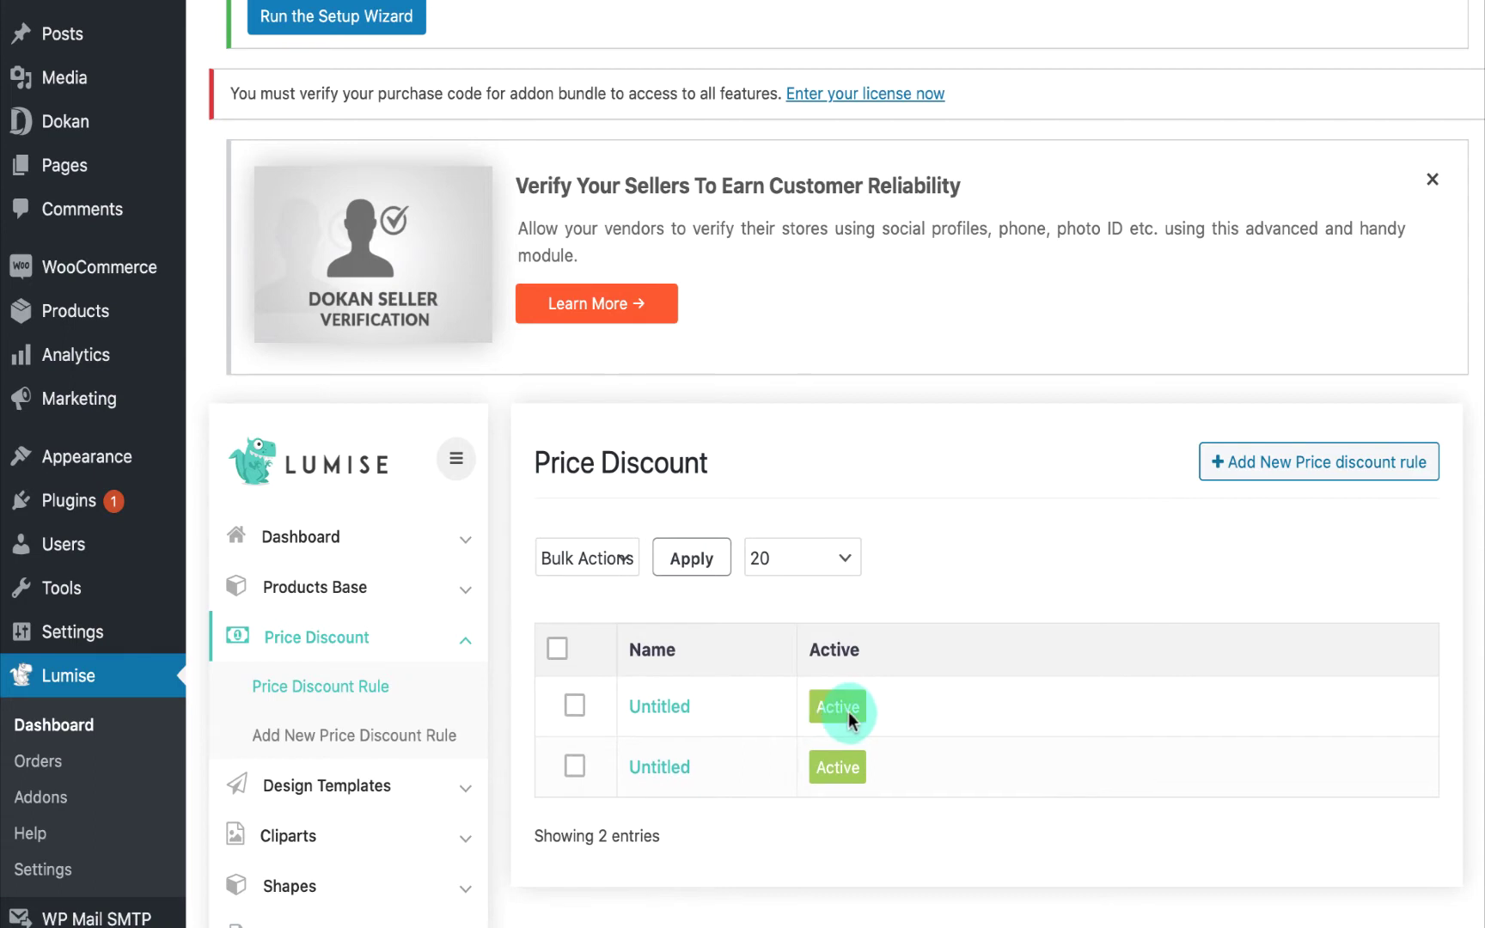
pyautogui.click(850, 719)
pyautogui.click(841, 764)
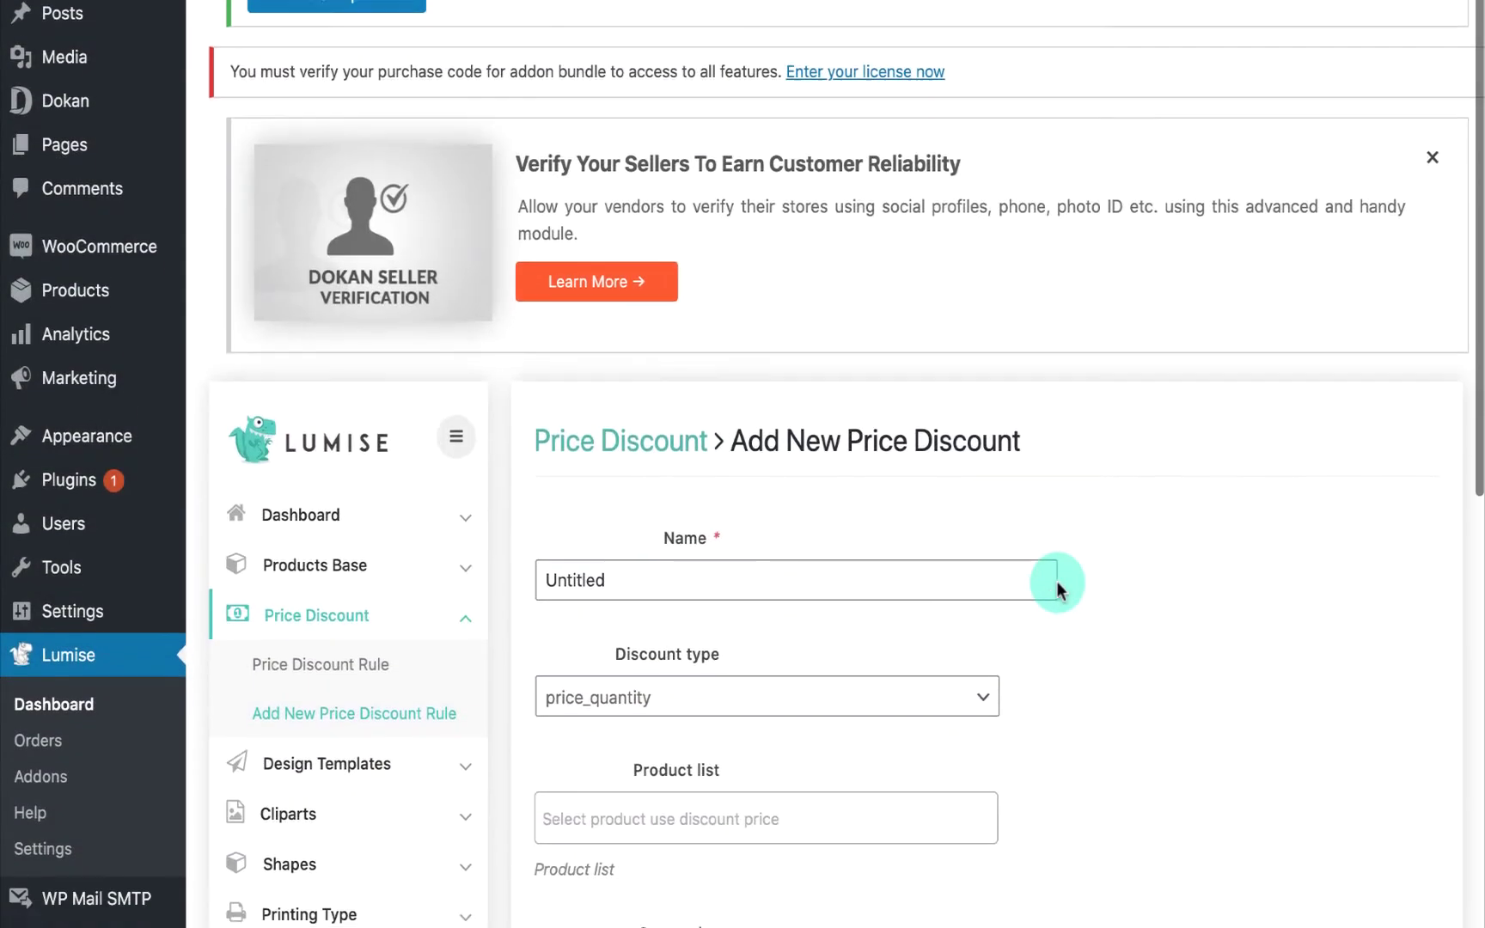
pyautogui.scroll(-2, 1055, 581)
pyautogui.scroll(-1, 1056, 581)
pyautogui.scroll(-1, 1055, 581)
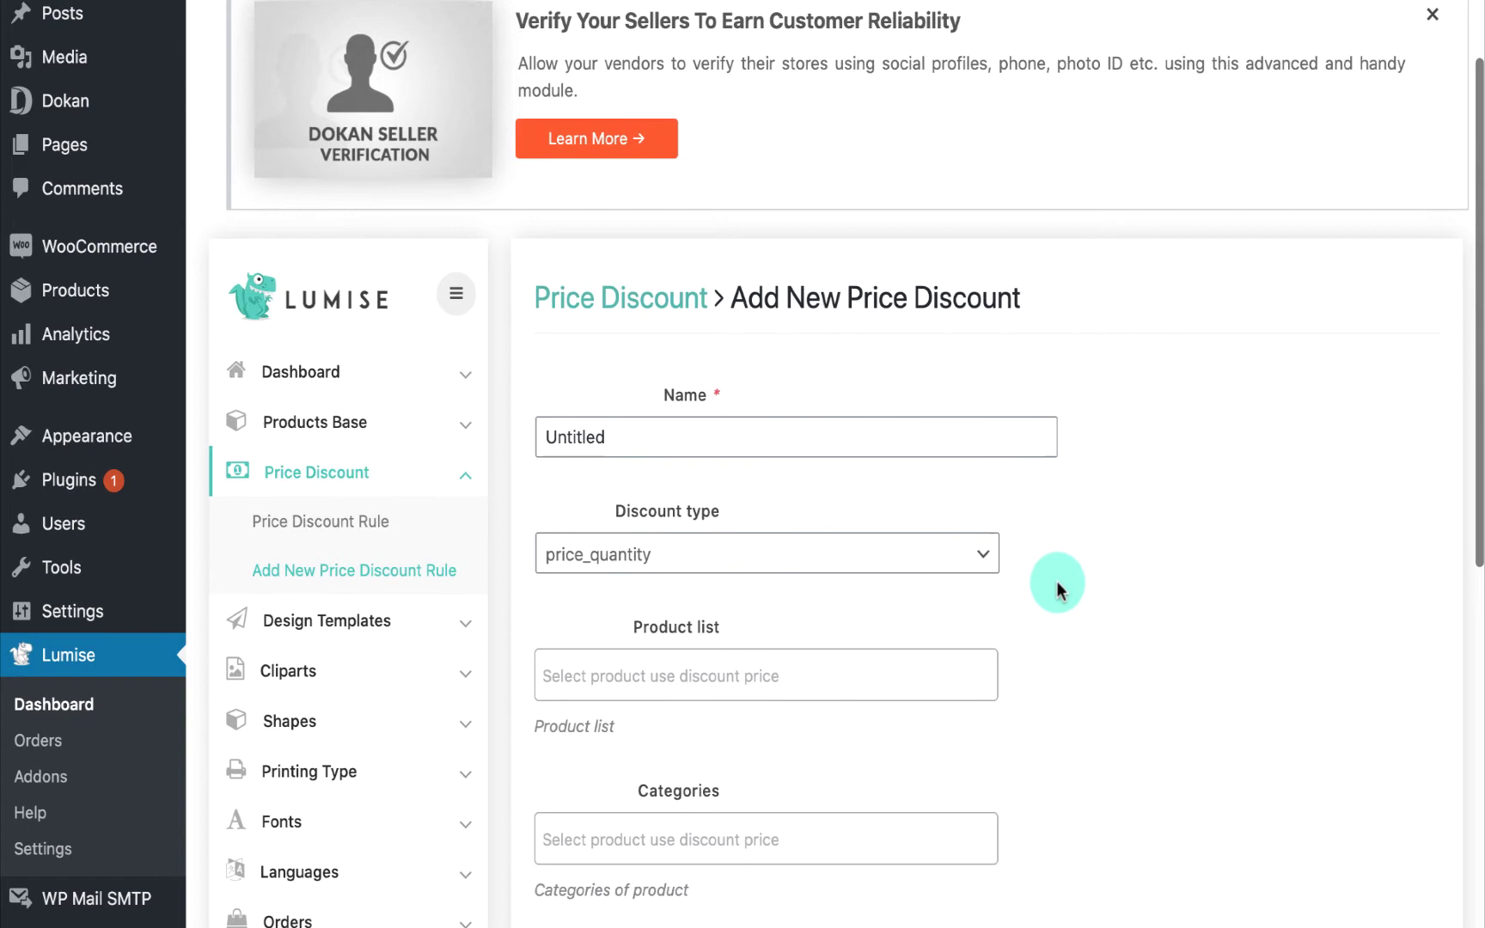
pyautogui.scroll(-2, 1056, 581)
pyautogui.scroll(-1, 1055, 581)
pyautogui.scroll(-2, 1055, 582)
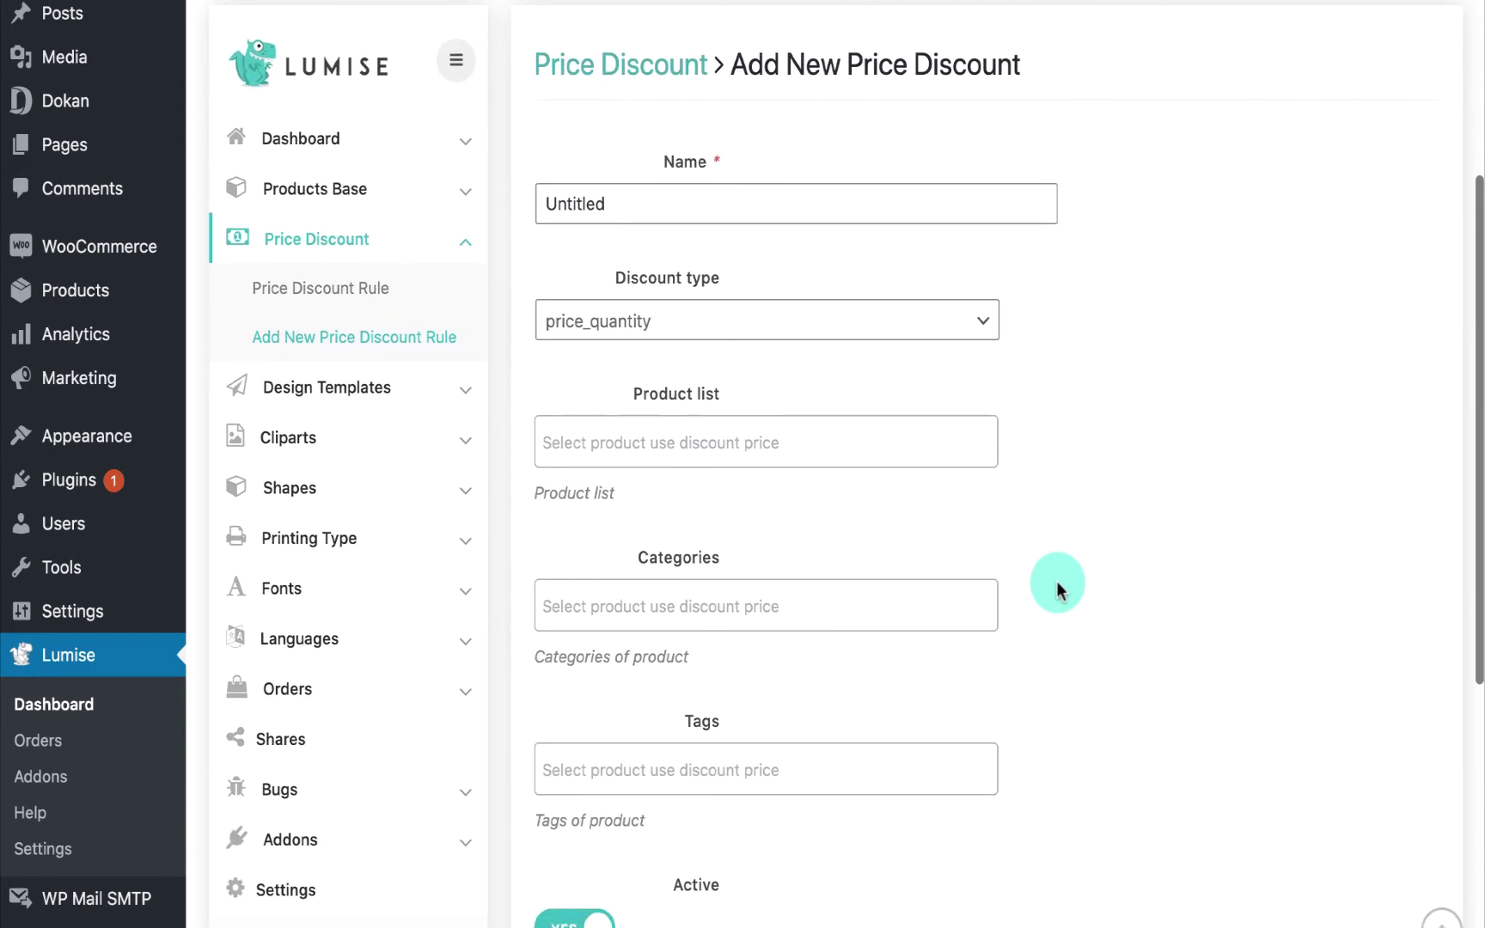
pyautogui.scroll(-2, 1058, 587)
pyautogui.scroll(-1, 1056, 586)
pyautogui.scroll(-1, 1056, 586)
pyautogui.scroll(-1, 1057, 586)
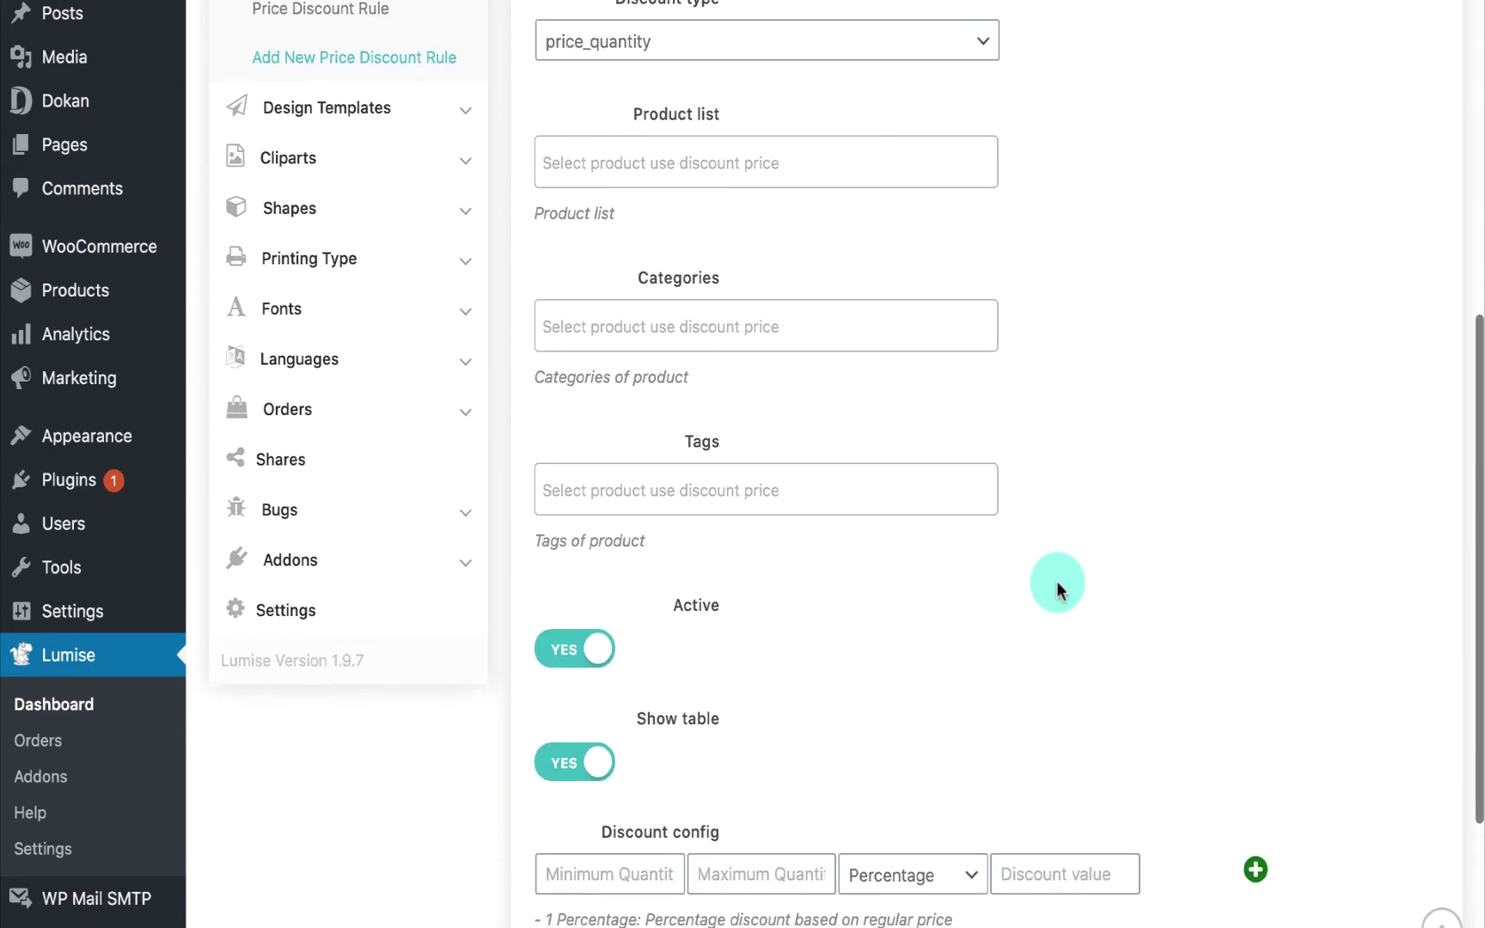
pyautogui.scroll(-1, 1055, 581)
pyautogui.scroll(-2, 1055, 582)
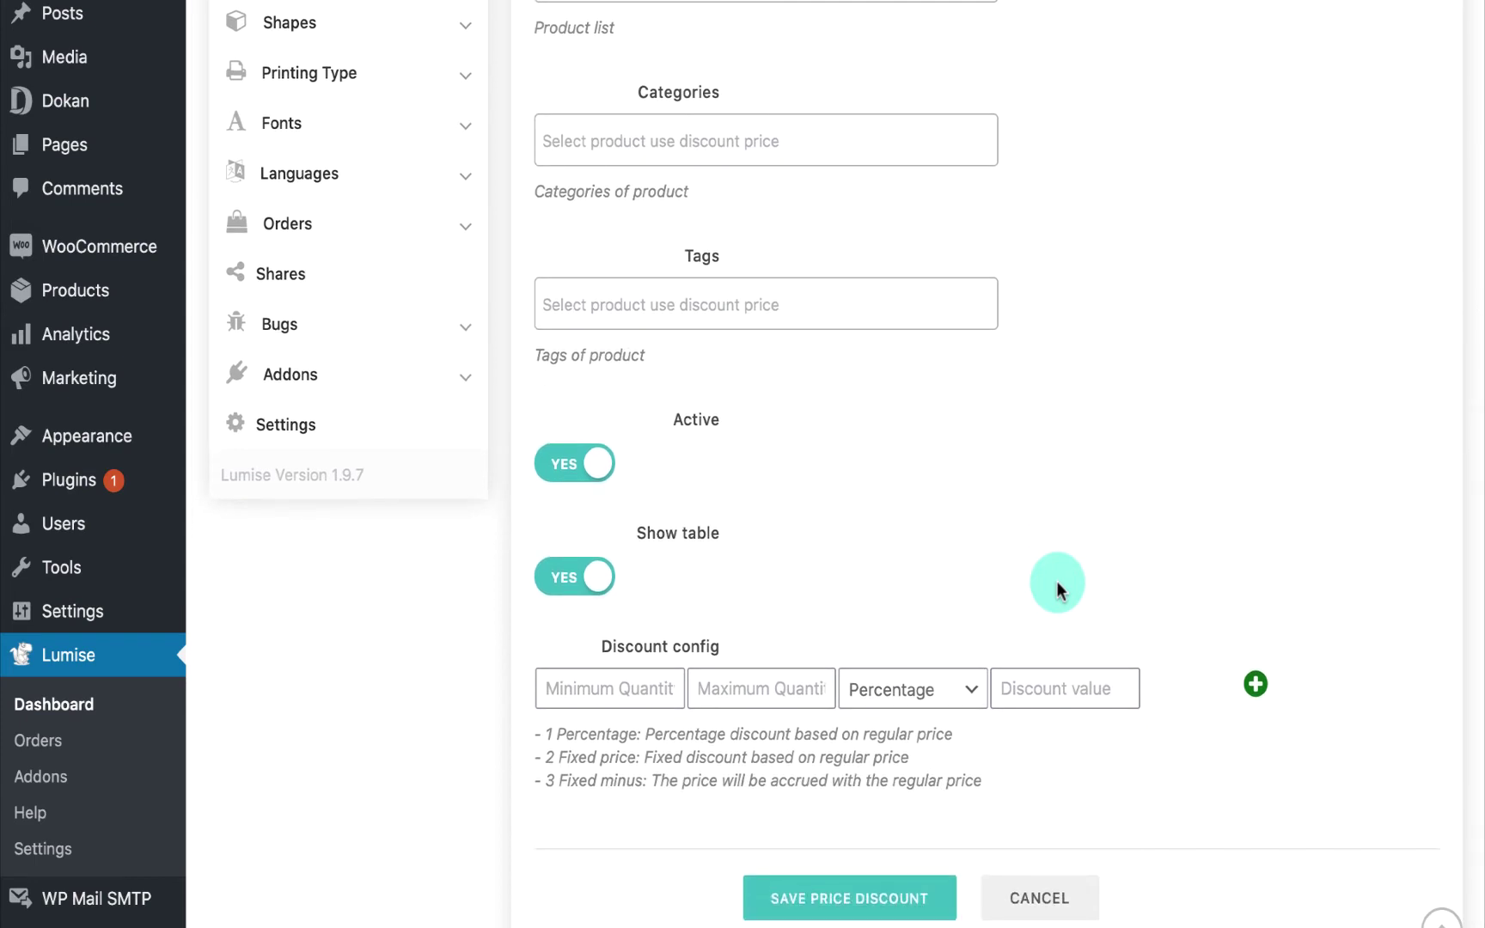
pyautogui.scroll(1, 1055, 581)
pyautogui.scroll(3, 1055, 581)
pyautogui.scroll(3, 1055, 582)
pyautogui.scroll(1, 1056, 583)
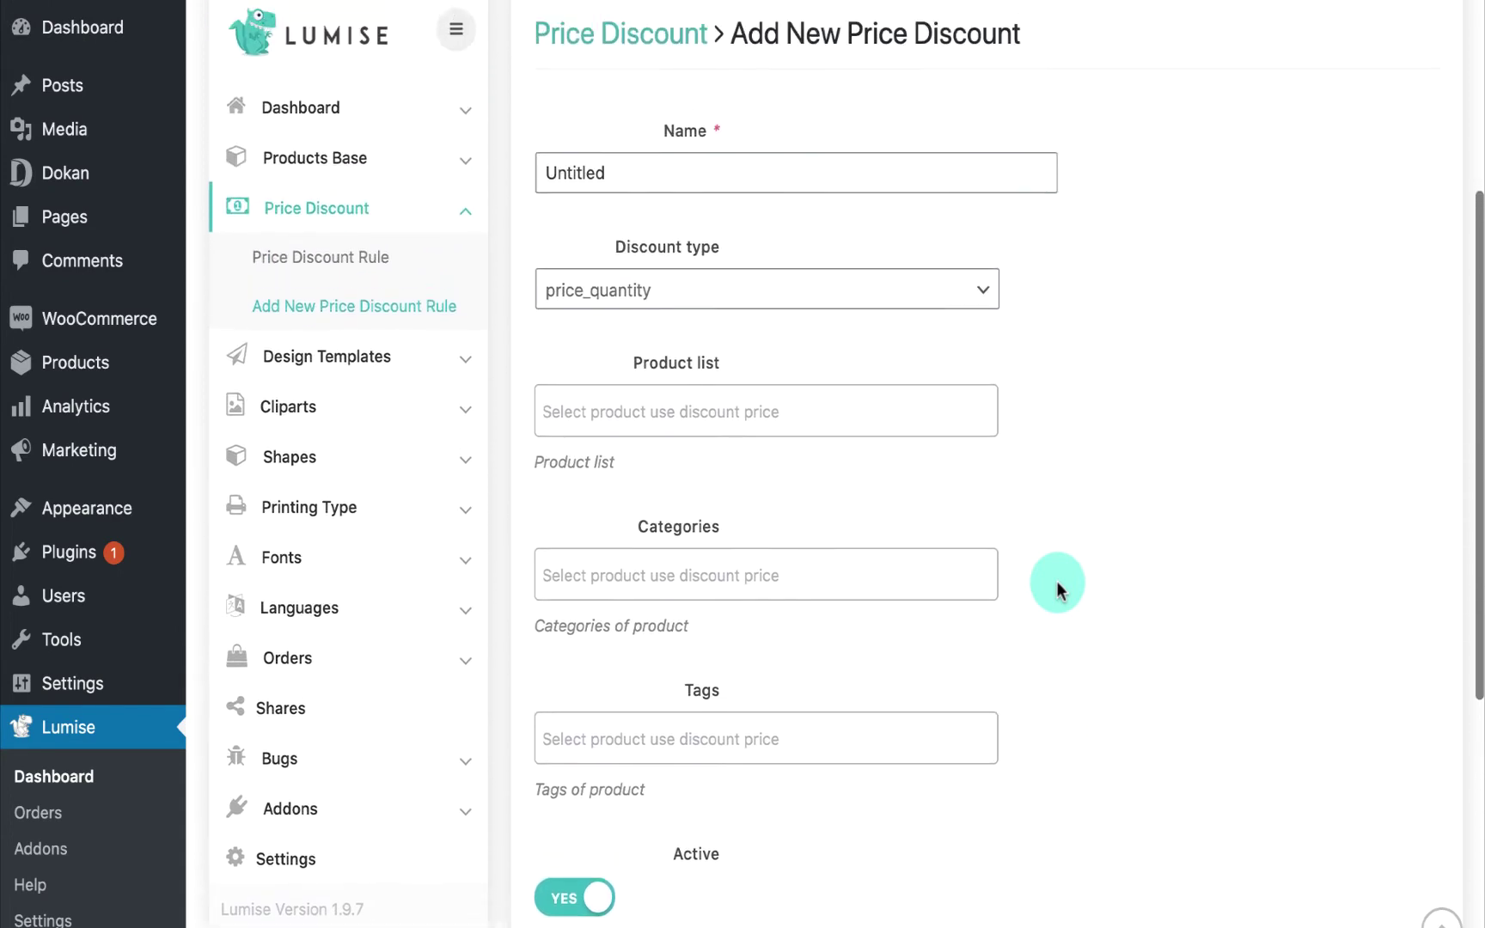
pyautogui.scroll(2, 1057, 583)
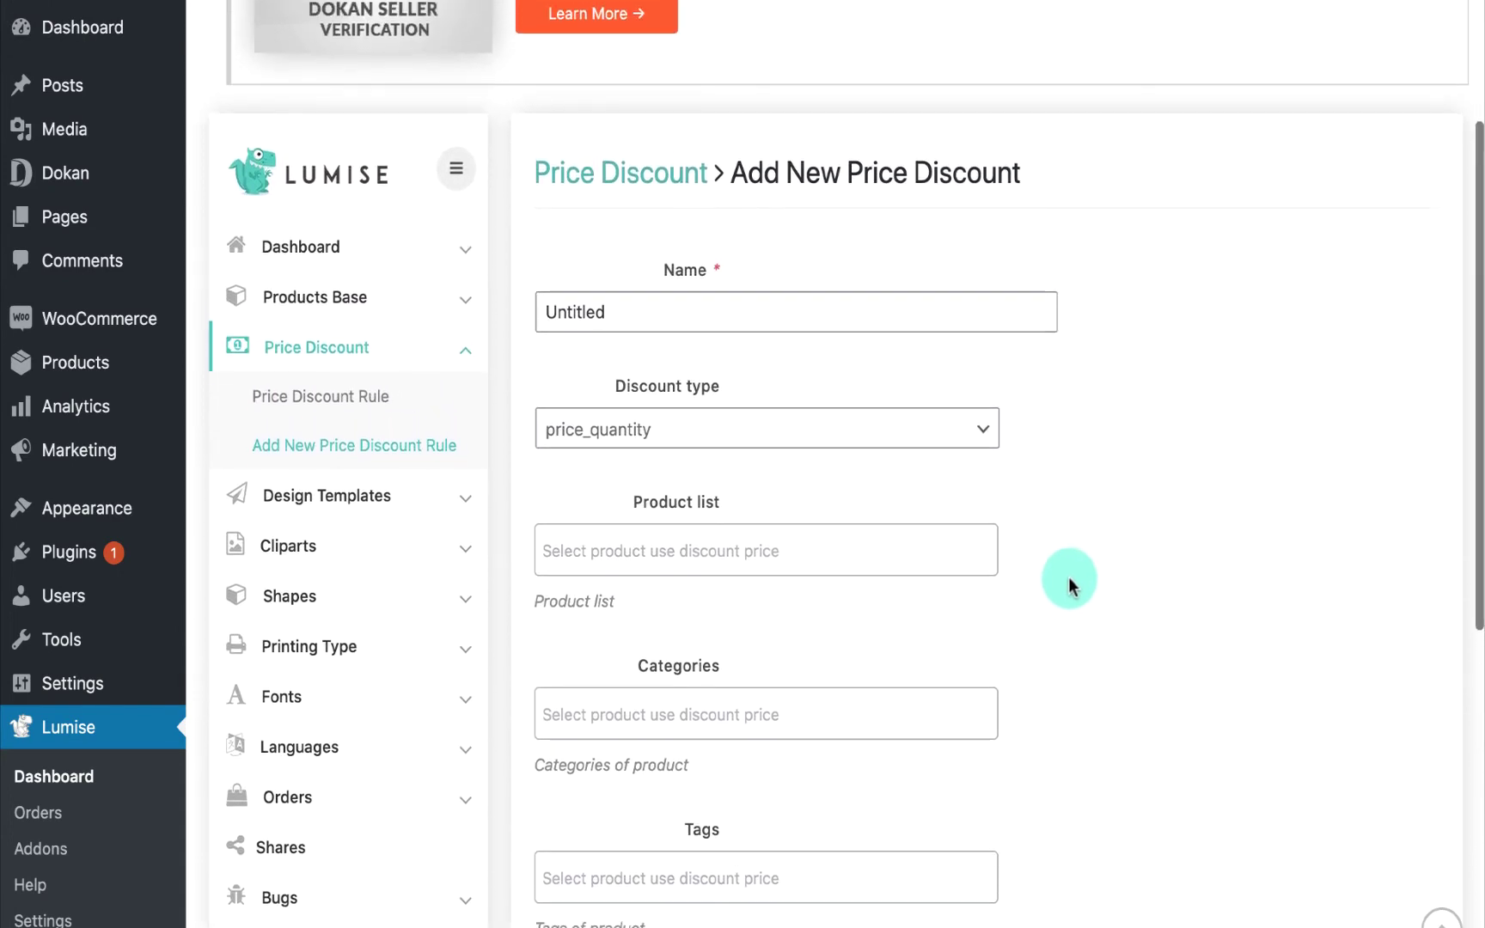
# Step: Name the new discount rule New and choose Men's t-shirt as its product
pyautogui.doubleClick(760, 208)
pyautogui.write('N')
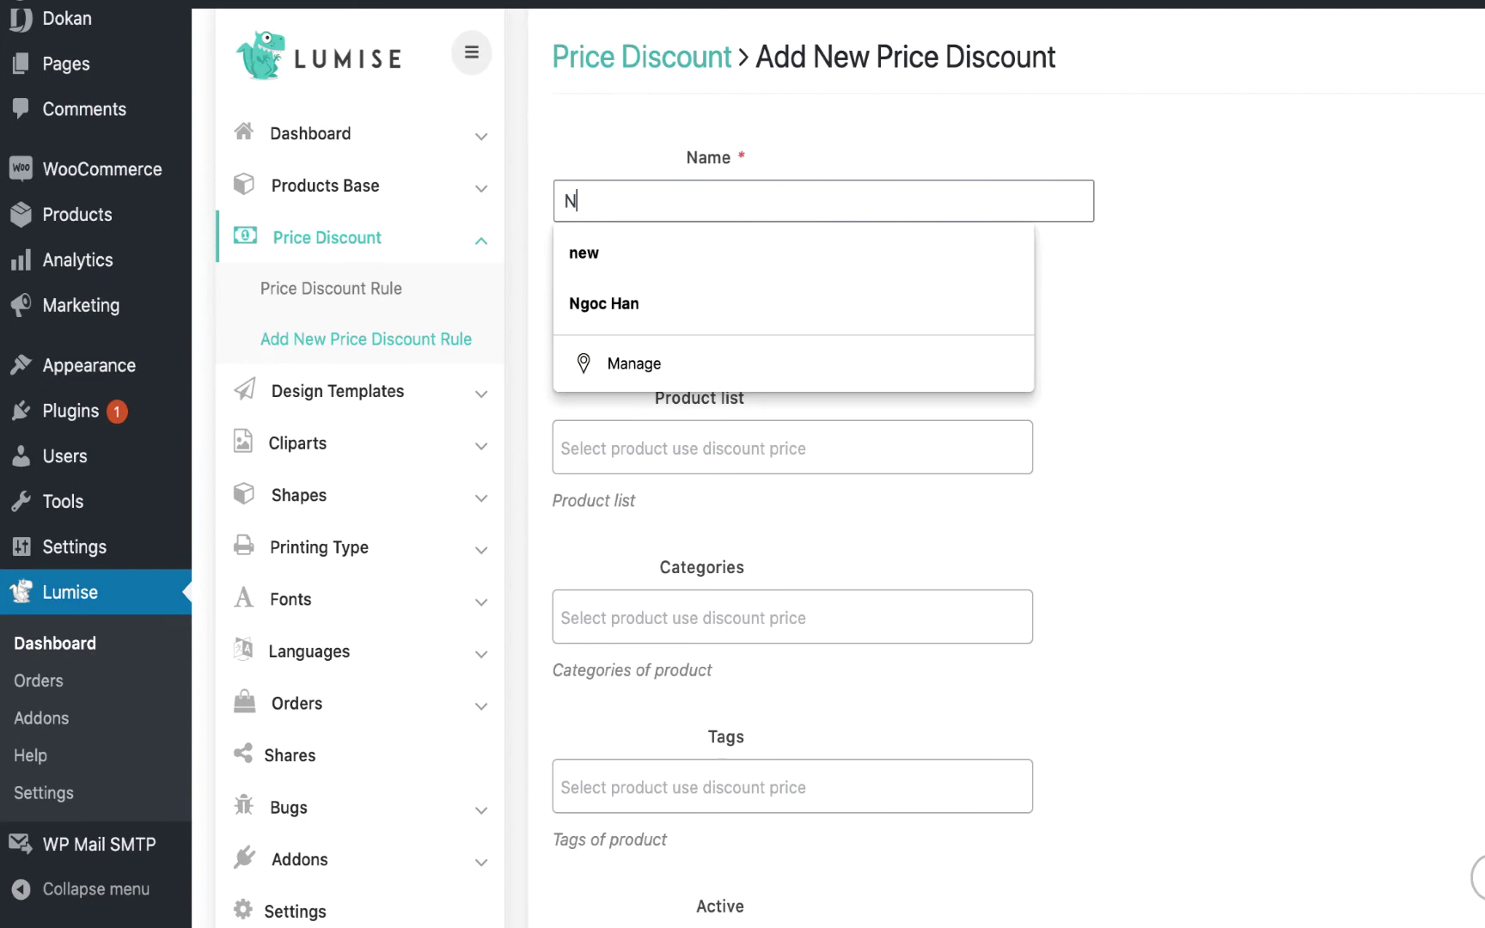
pyautogui.write('ew`')
pyautogui.press('BackSpace')
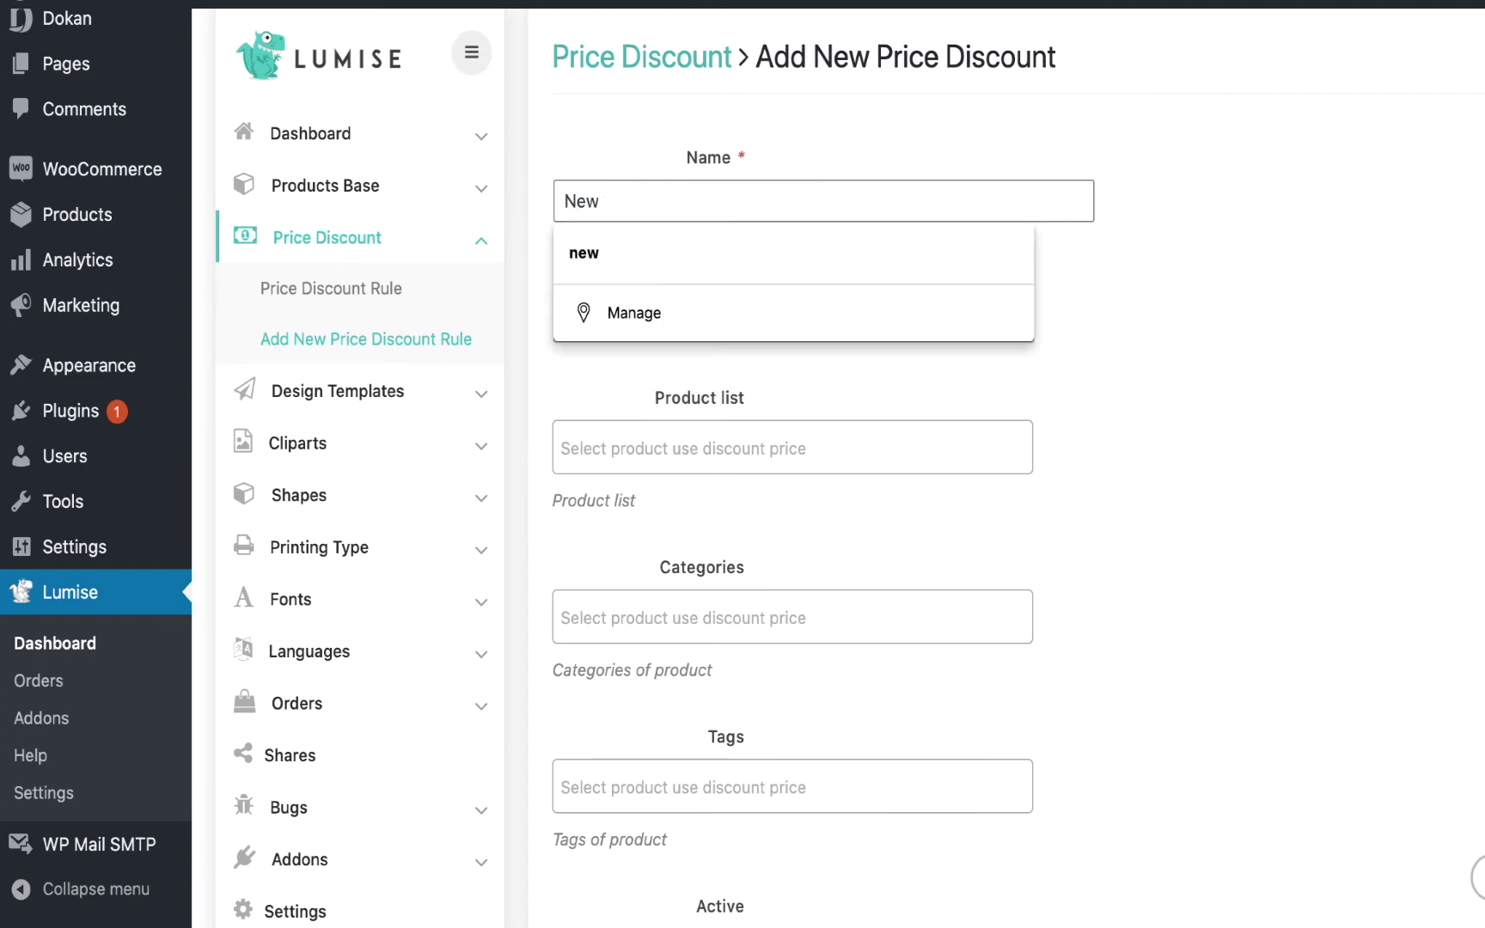
pyautogui.press('Tab')
pyautogui.click(784, 441)
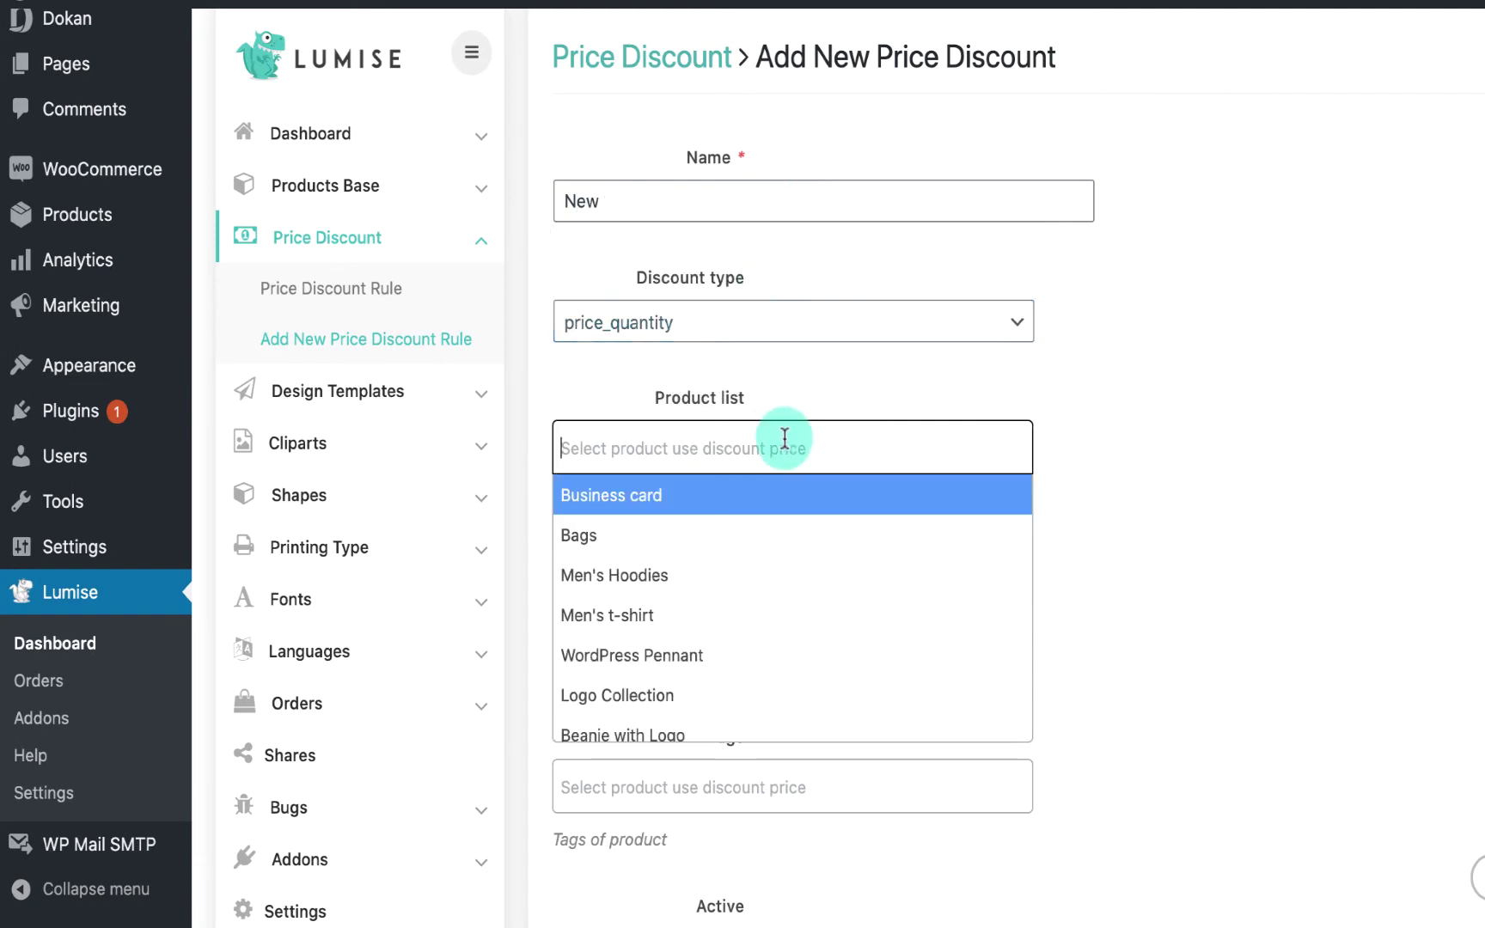
pyautogui.click(685, 615)
pyautogui.scroll(-5, 942, 320)
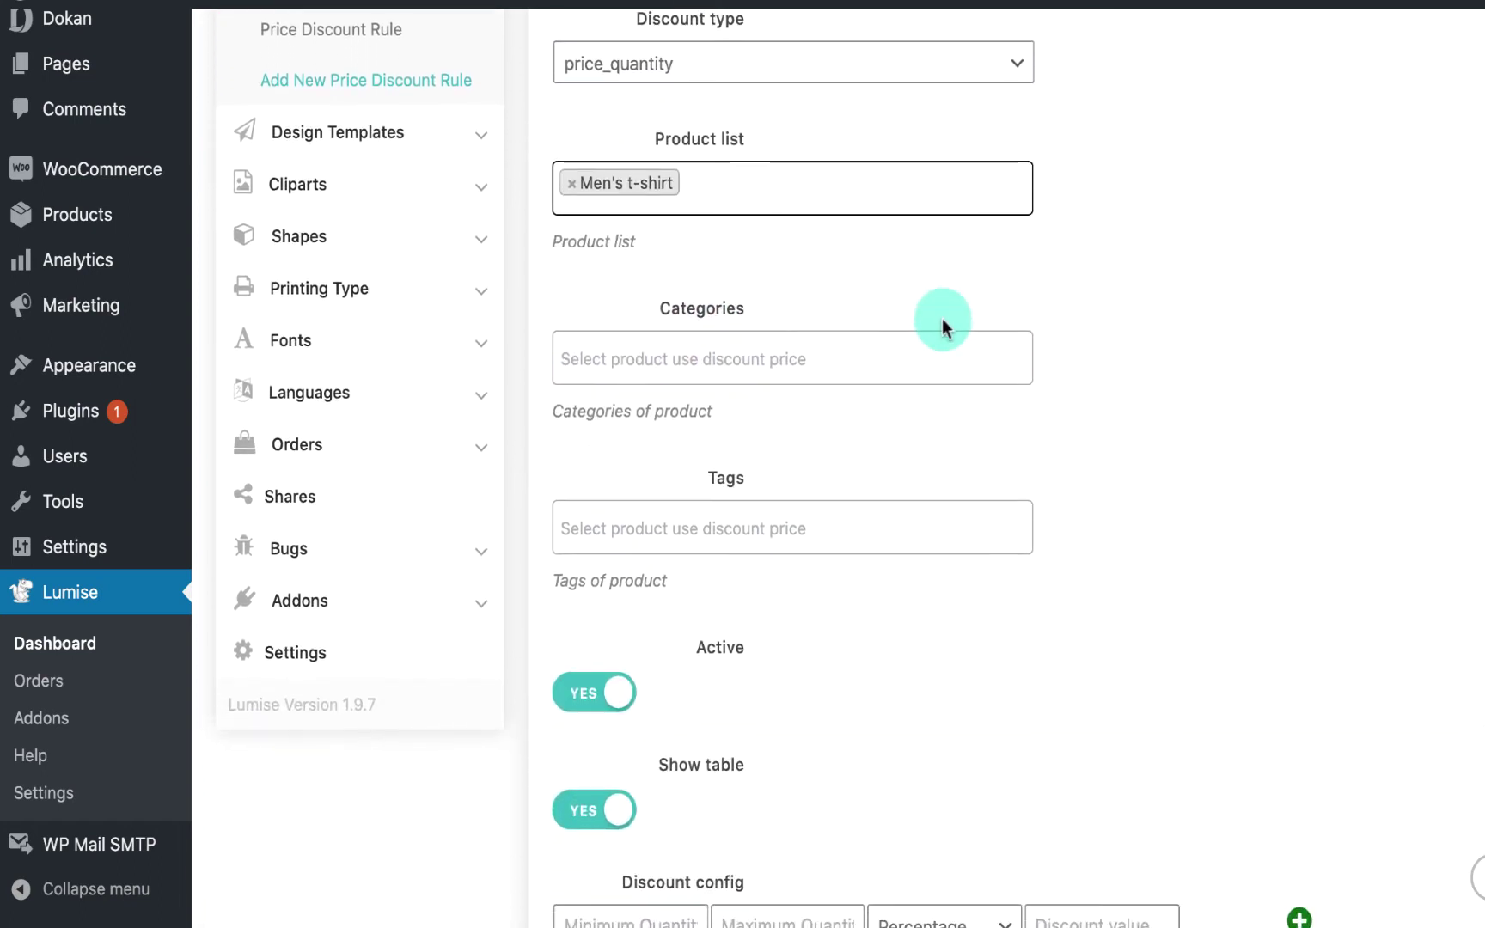
# Step: Leave the rule's Categories and Tags empty after checking their choices
pyautogui.click(942, 320)
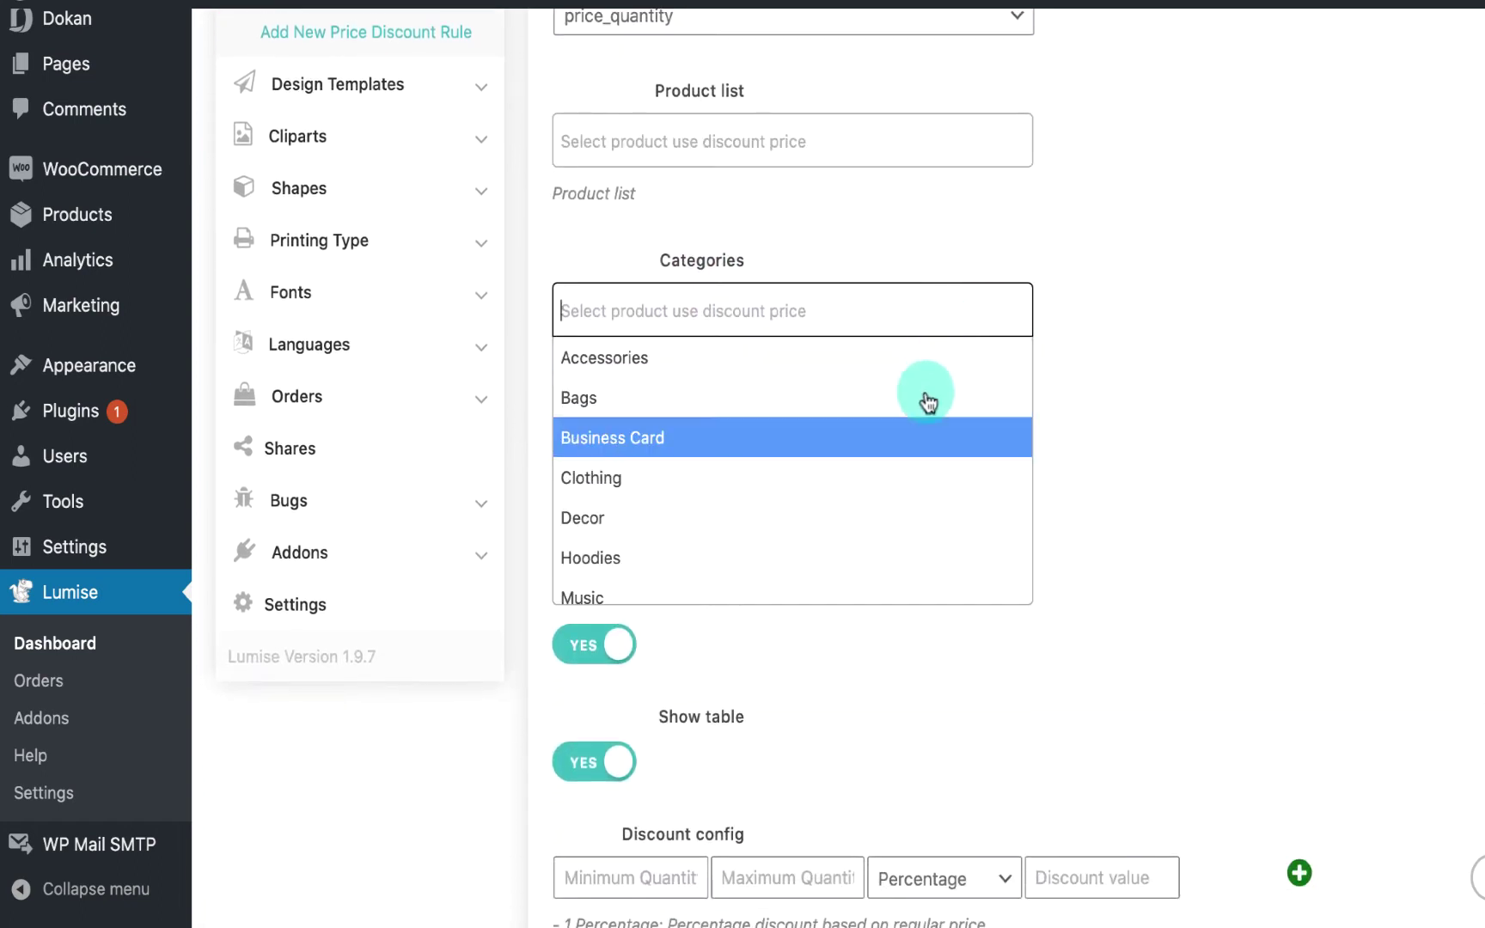
pyautogui.click(914, 435)
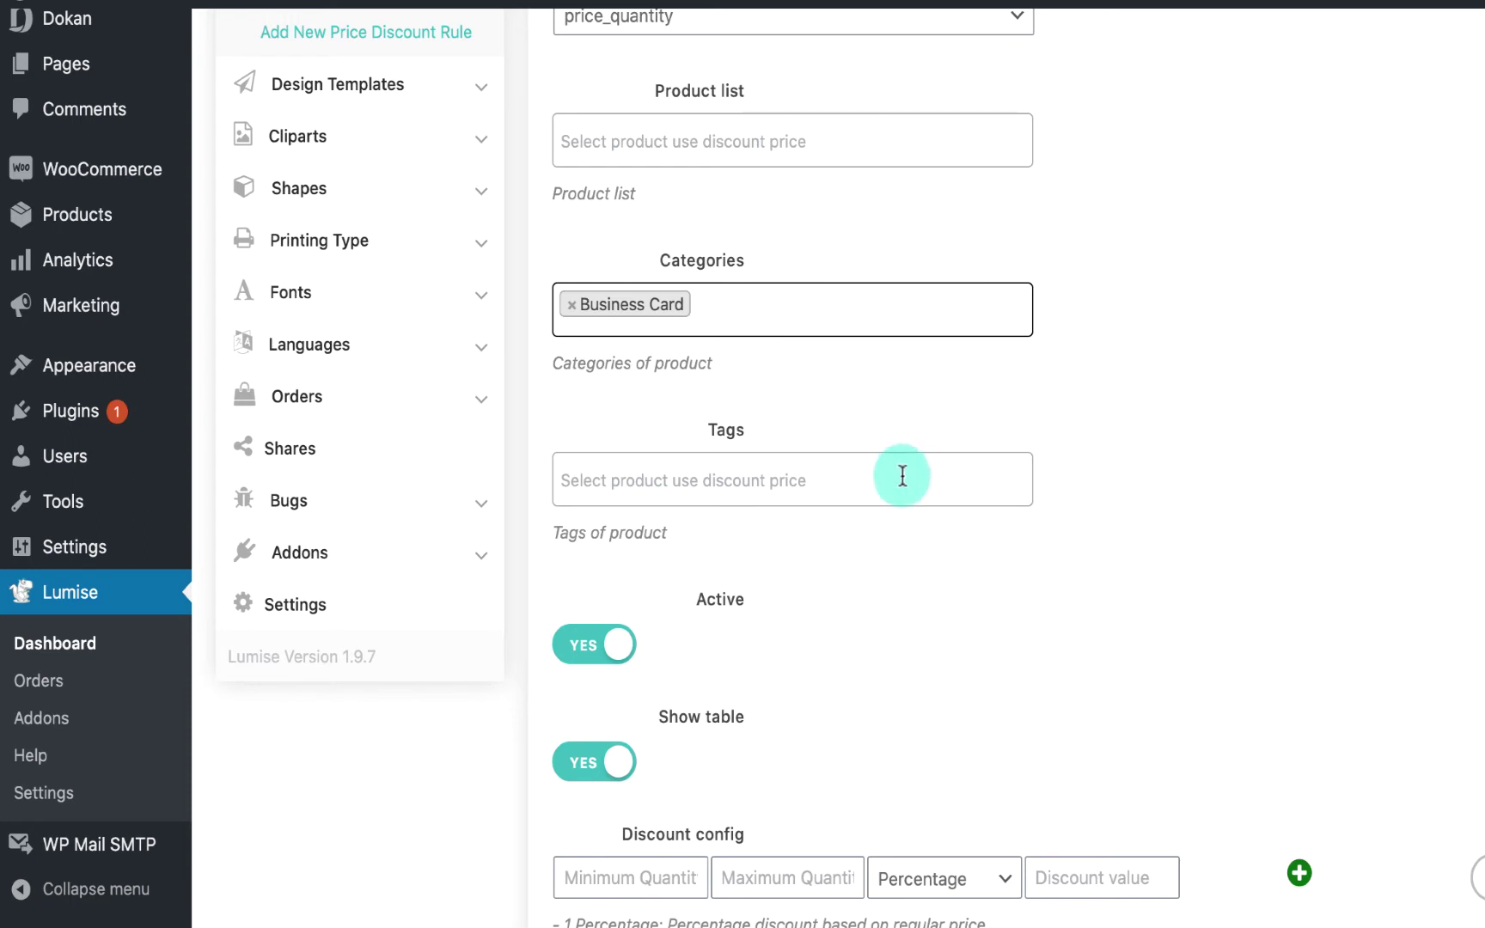
pyautogui.click(903, 476)
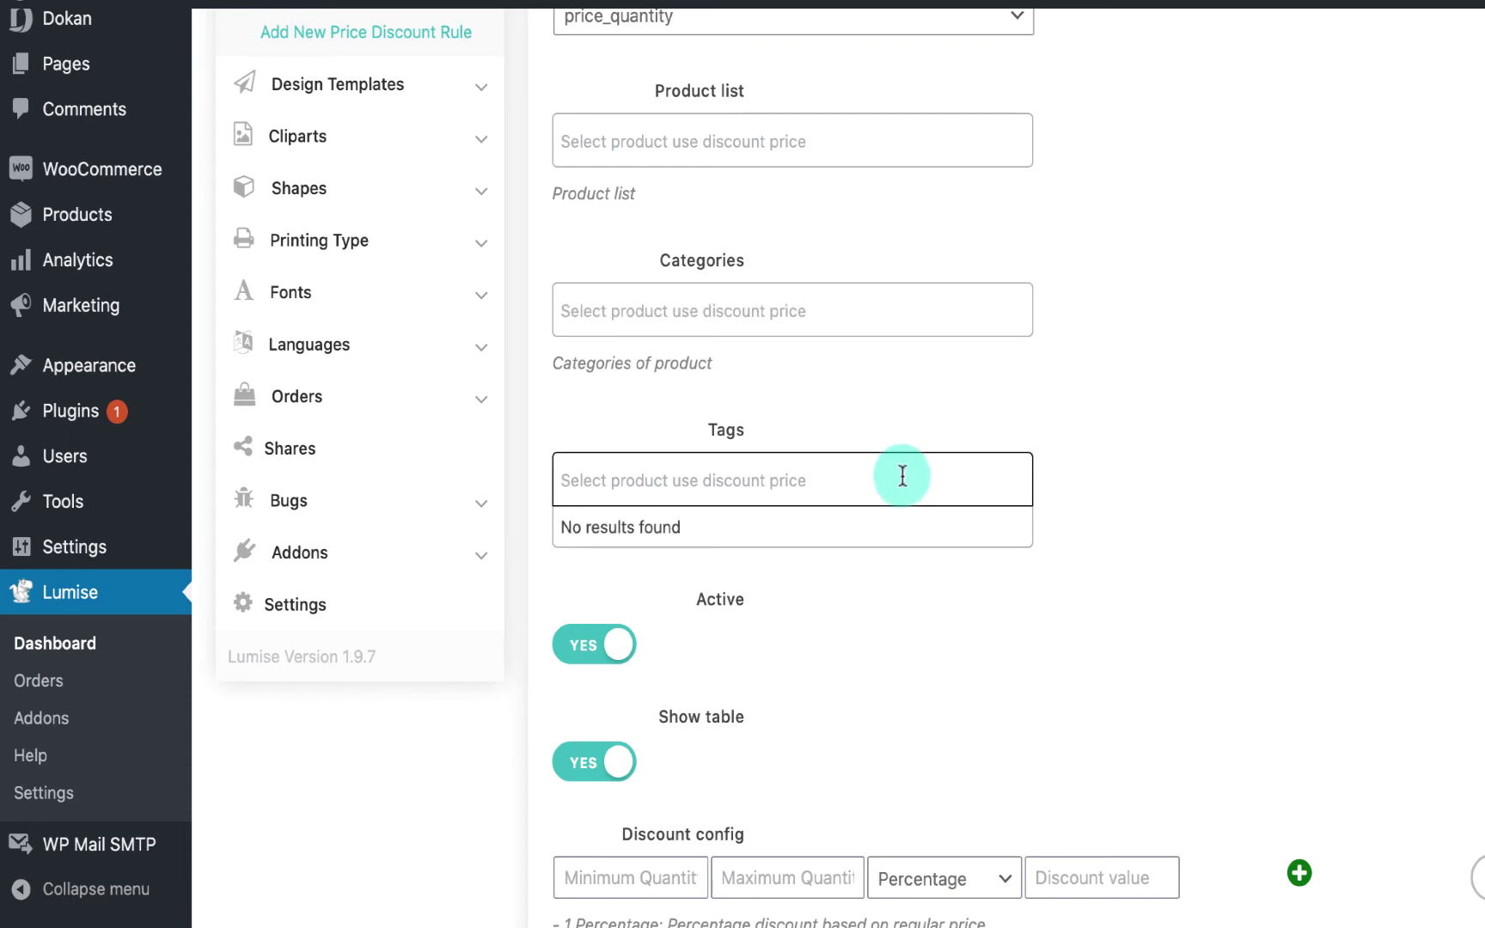
pyautogui.click(1132, 472)
pyautogui.scroll(-5, 1137, 470)
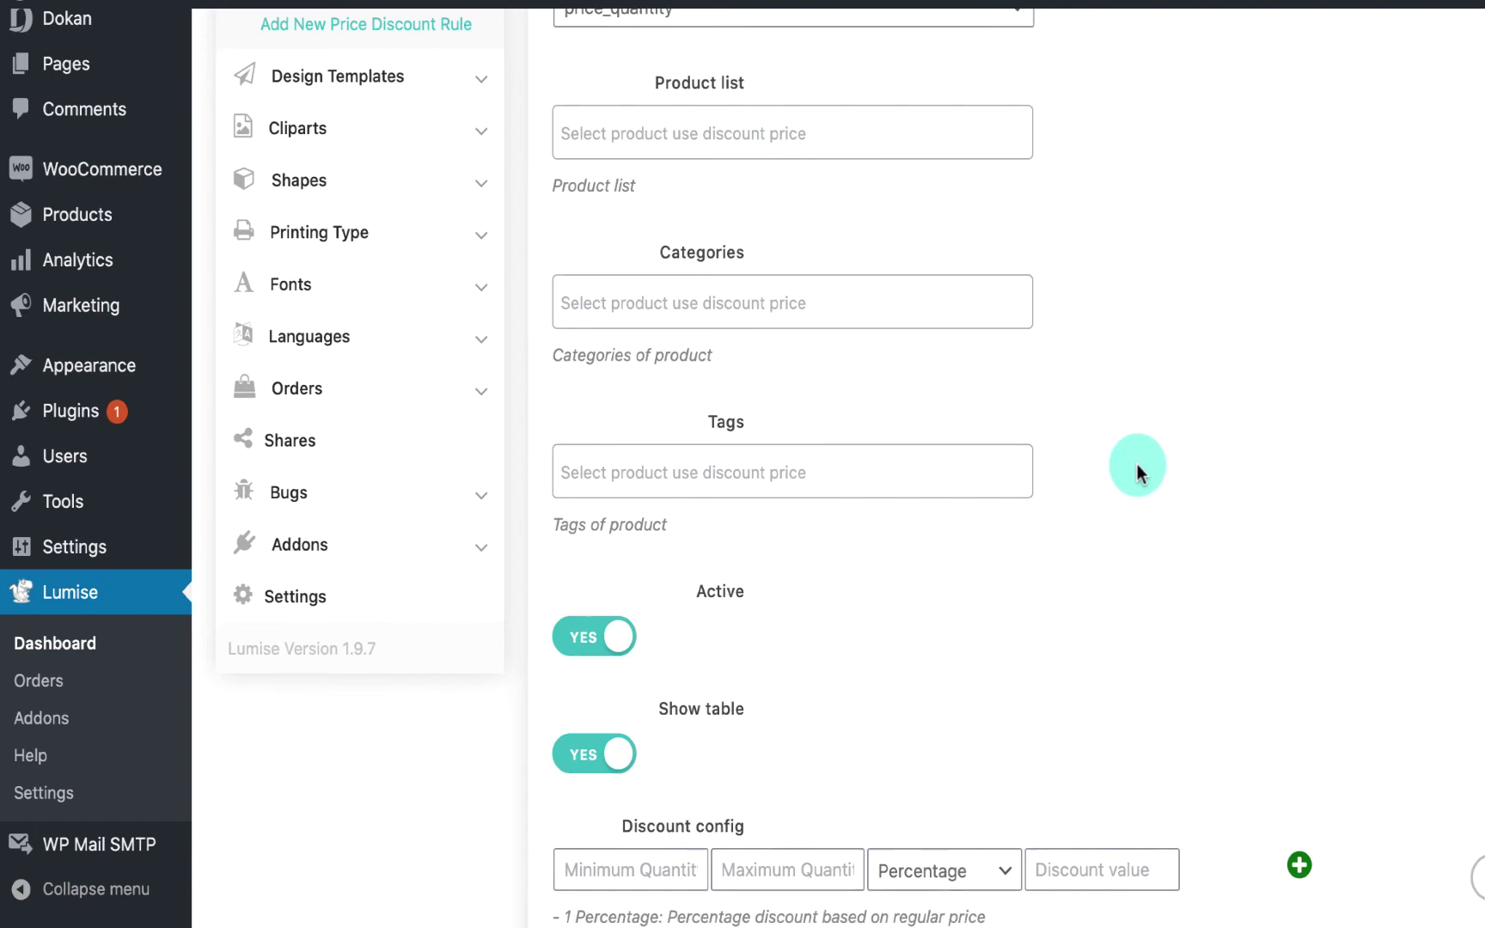
pyautogui.scroll(-1, 1136, 473)
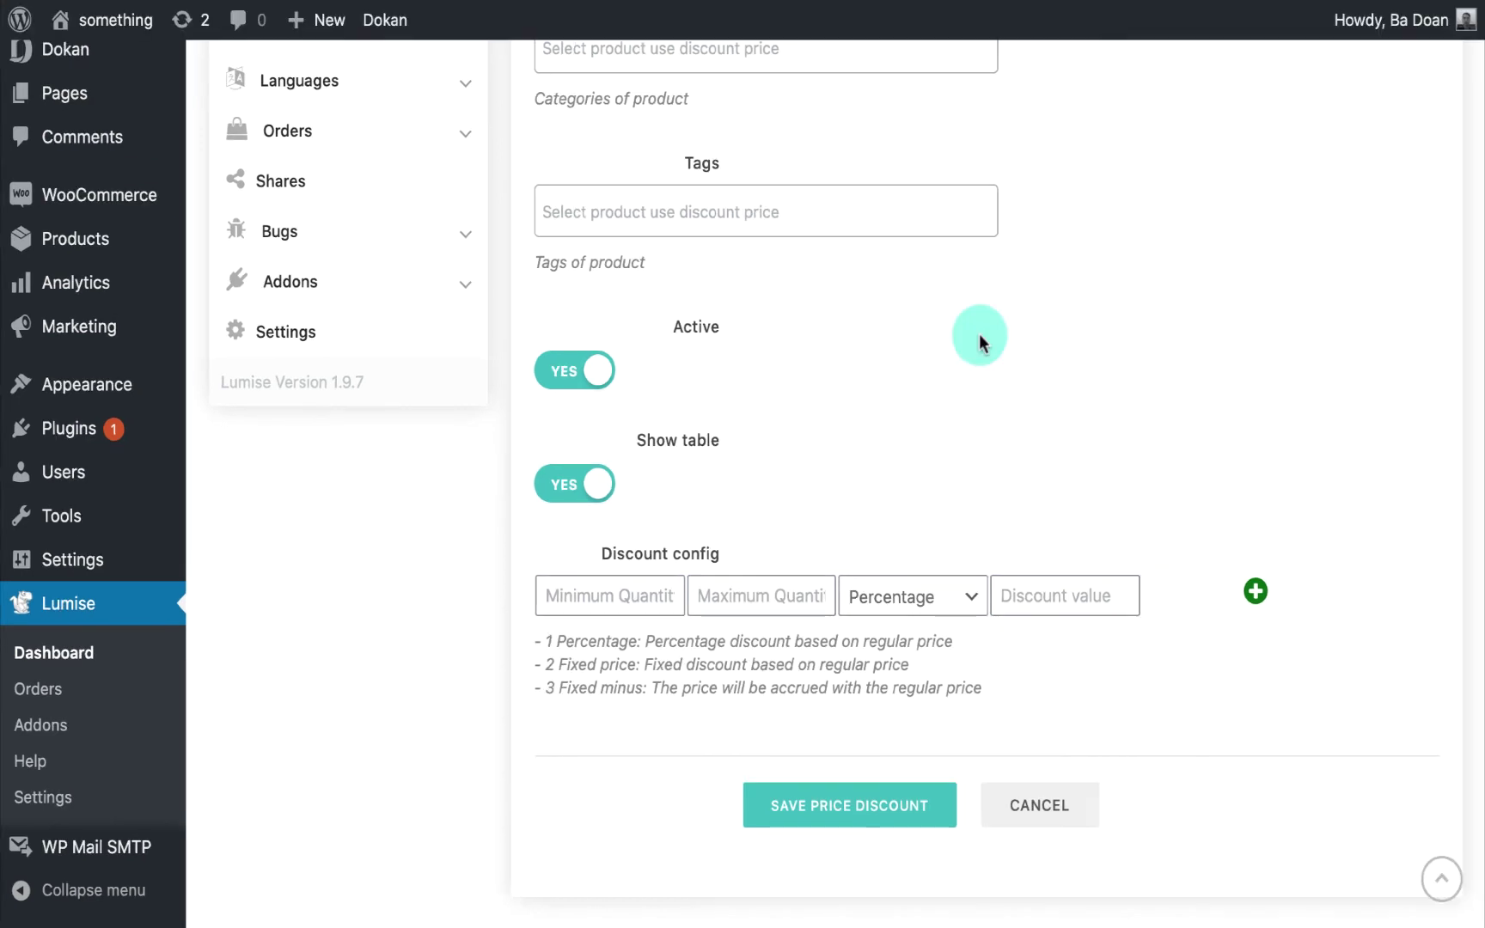
# Step: Set the first tier to quantities 1 to 10 with a 20 Percentage discount
pyautogui.click(950, 598)
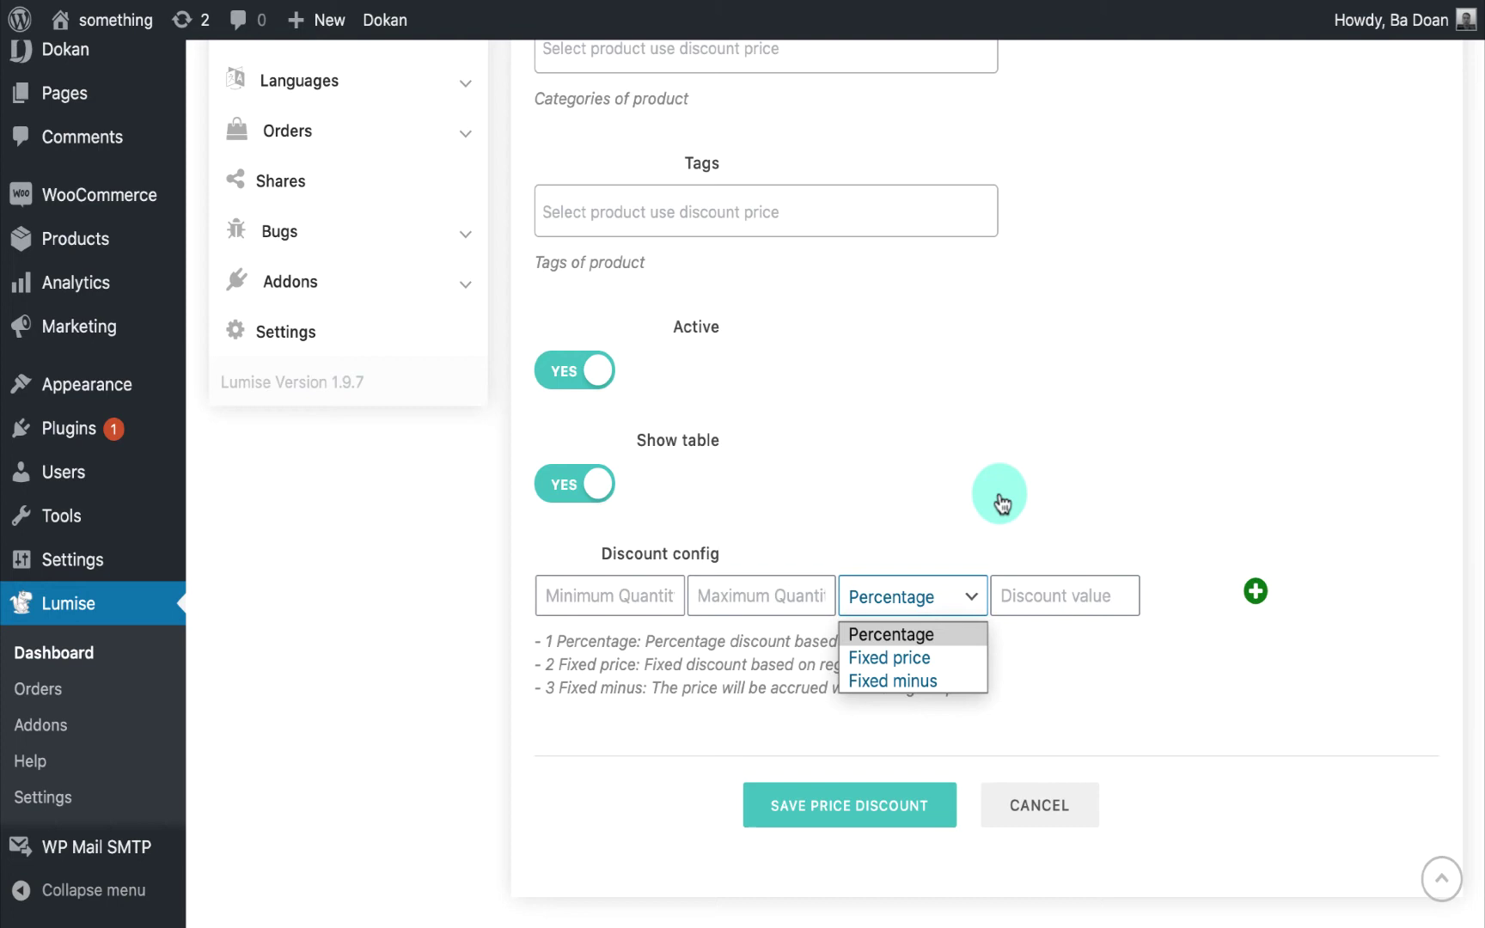
pyautogui.click(985, 541)
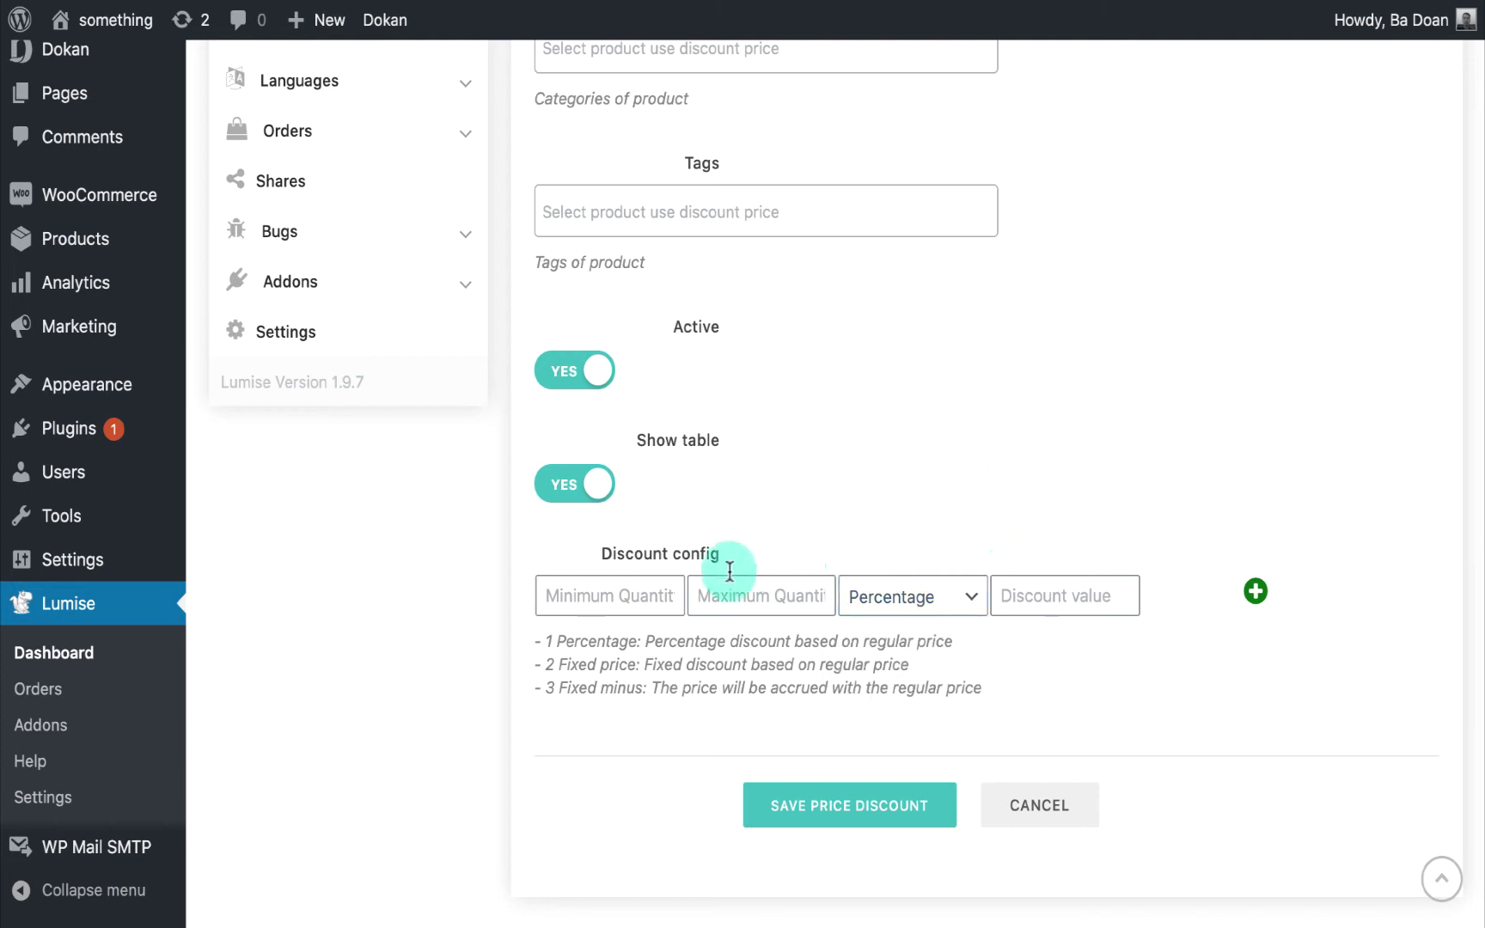
pyautogui.click(639, 585)
pyautogui.click(620, 636)
pyautogui.write('1')
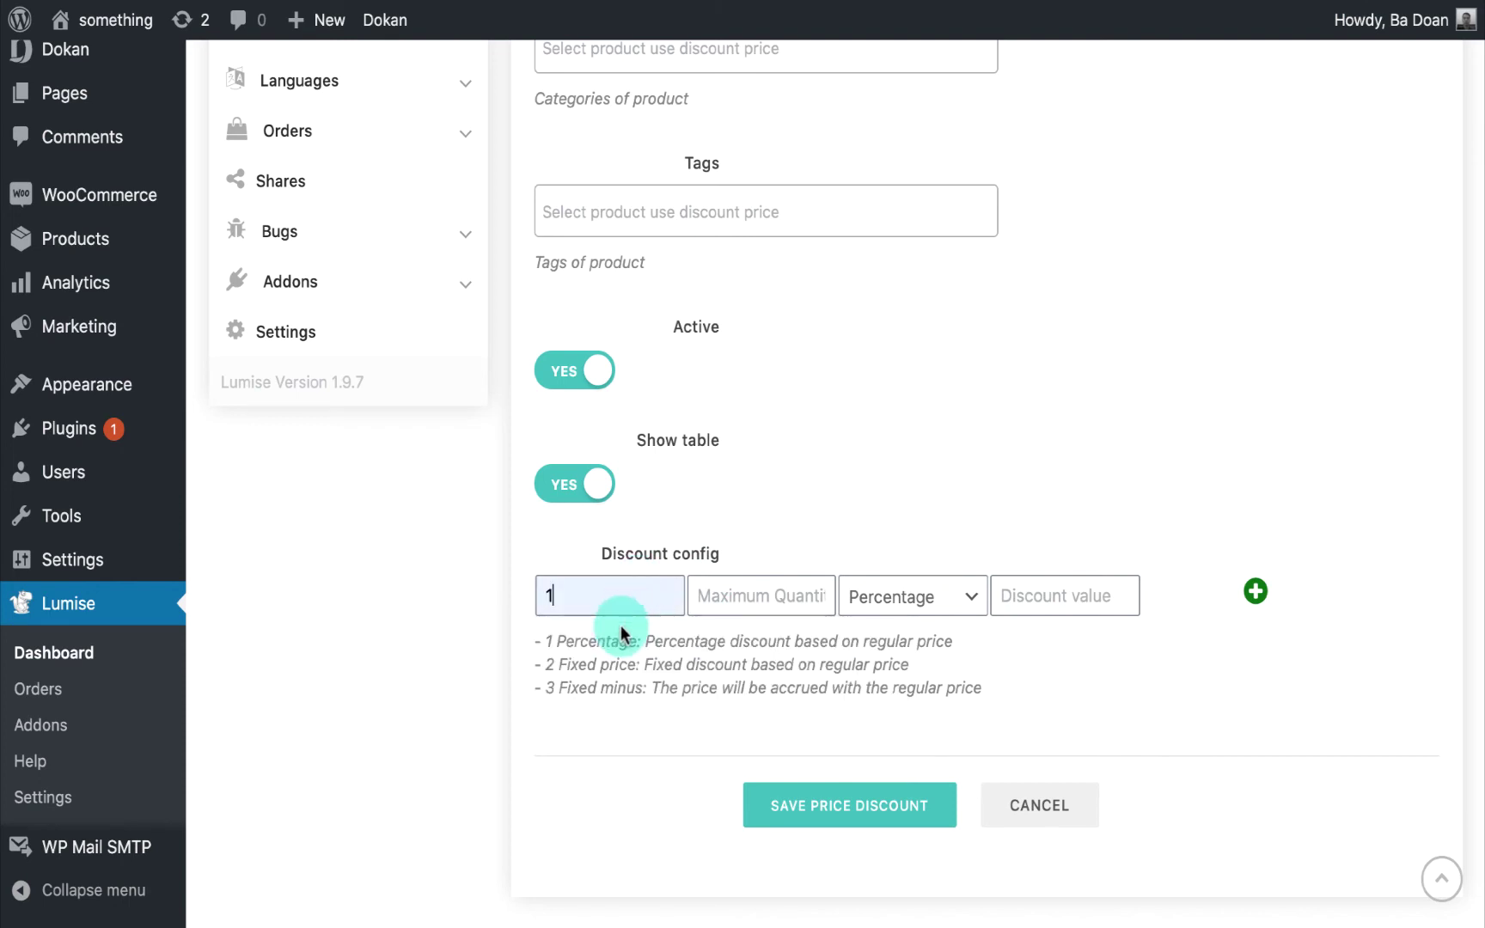
pyautogui.click(753, 590)
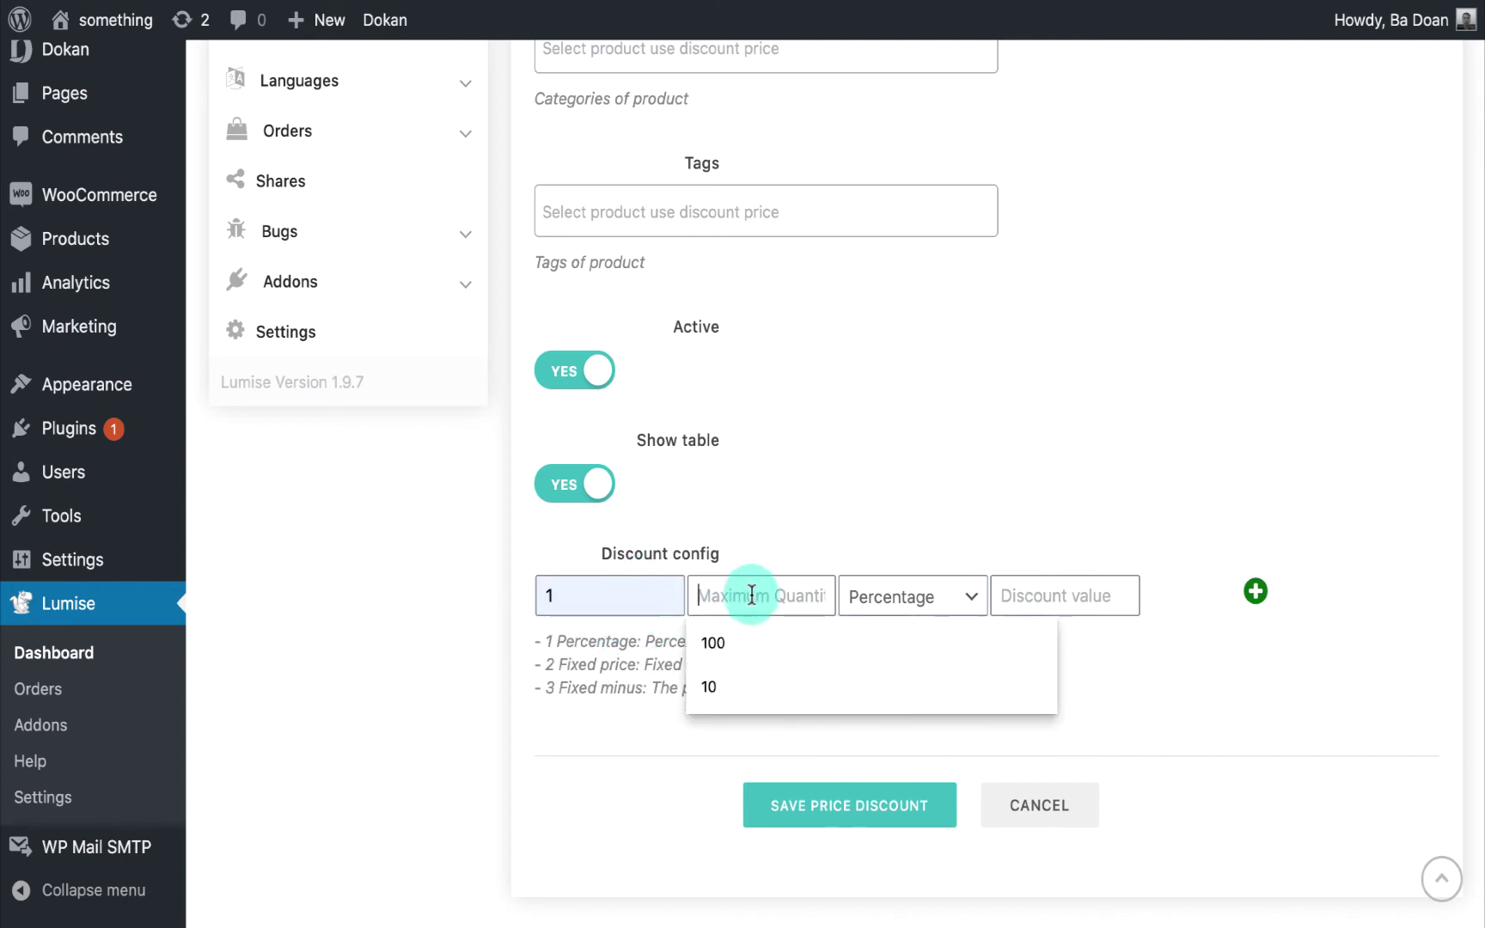
pyautogui.click(722, 684)
pyautogui.click(1046, 603)
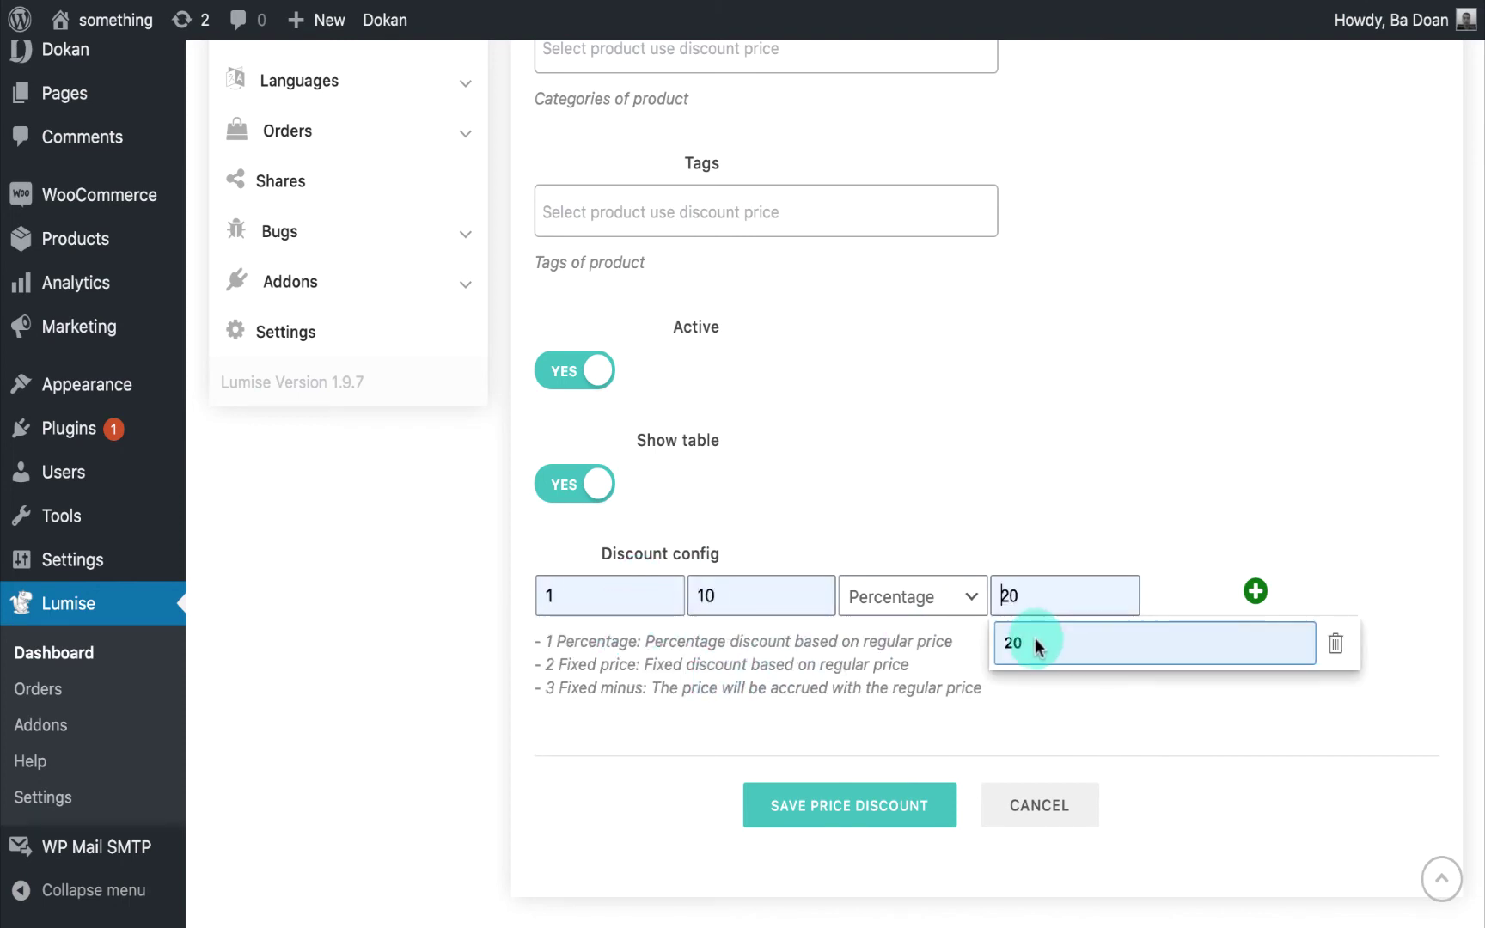
pyautogui.click(1034, 640)
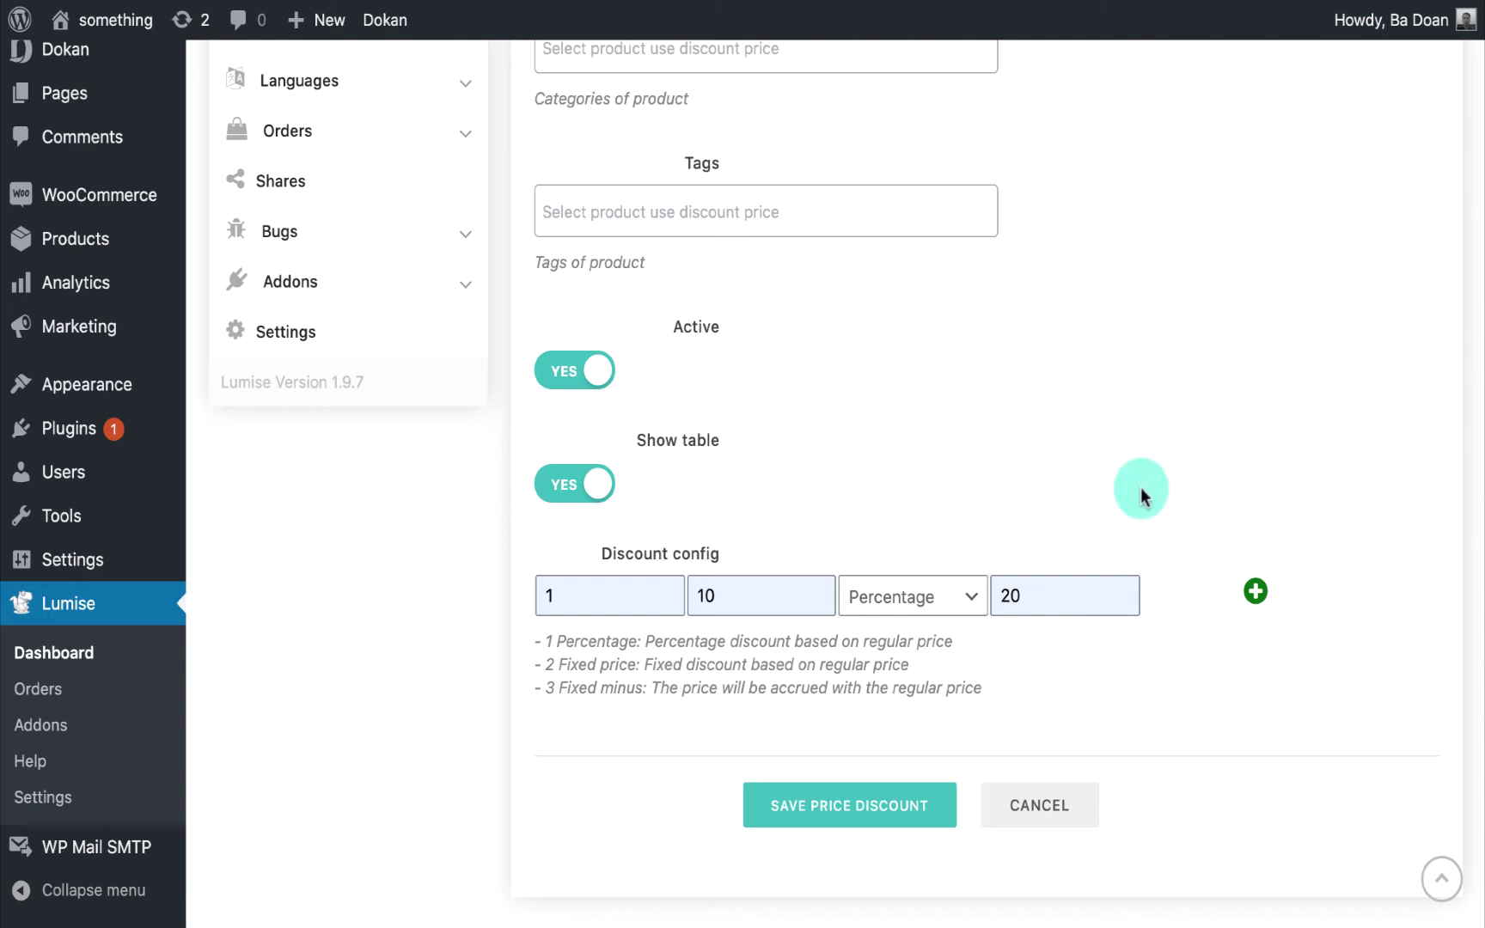
# Step: Add a second tier for quantities 11 to 100 at 30 percent and remove the extra empty row
pyautogui.click(1255, 591)
pyautogui.click(620, 717)
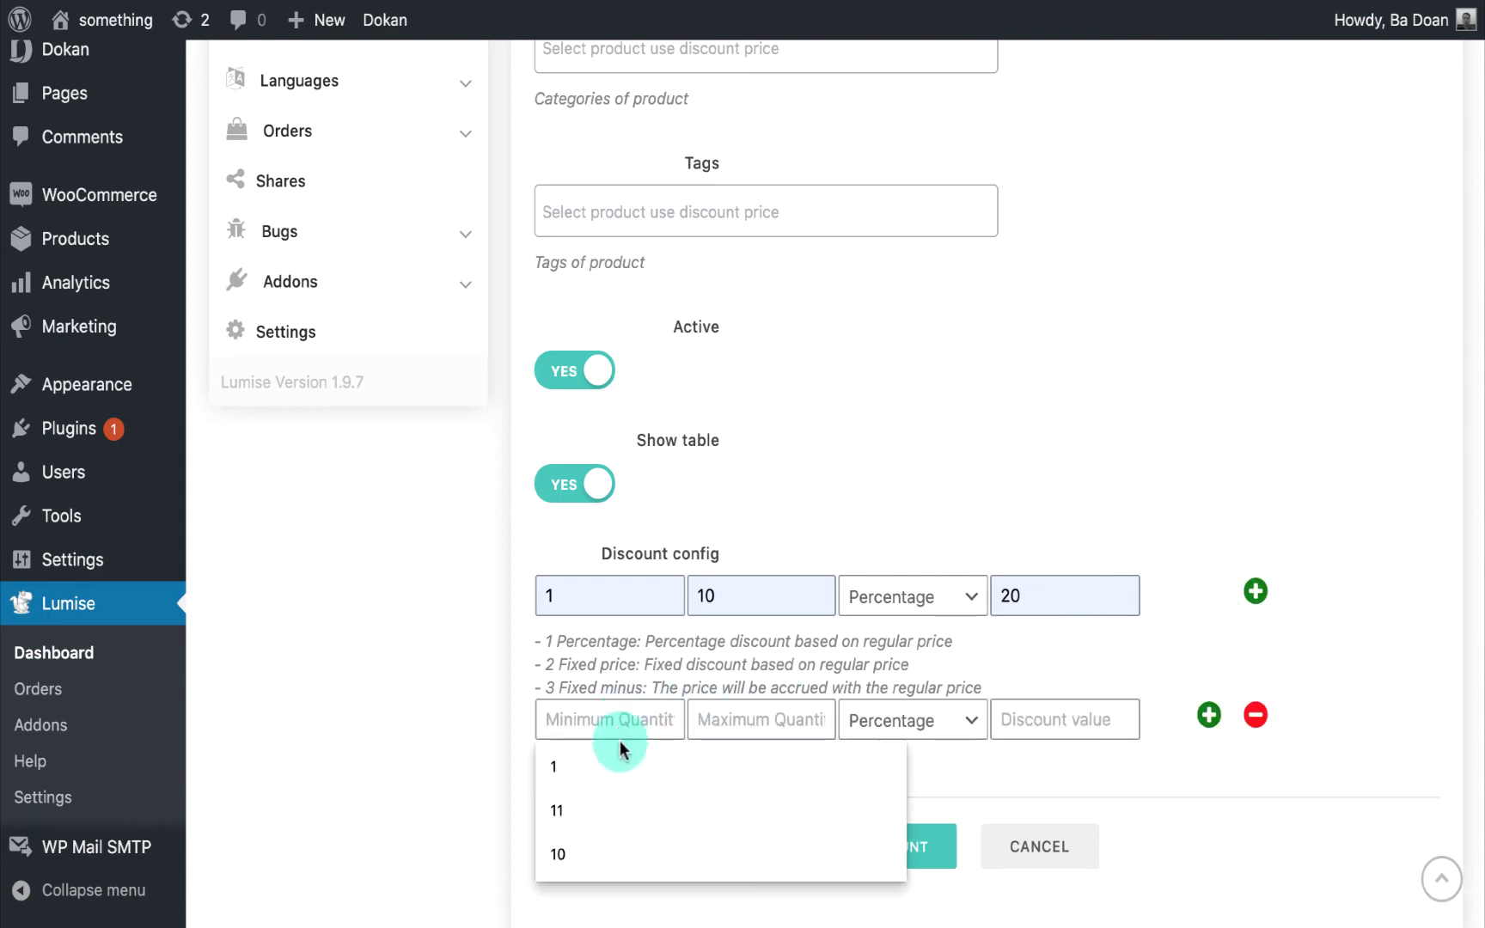
pyautogui.click(617, 811)
pyautogui.click(743, 714)
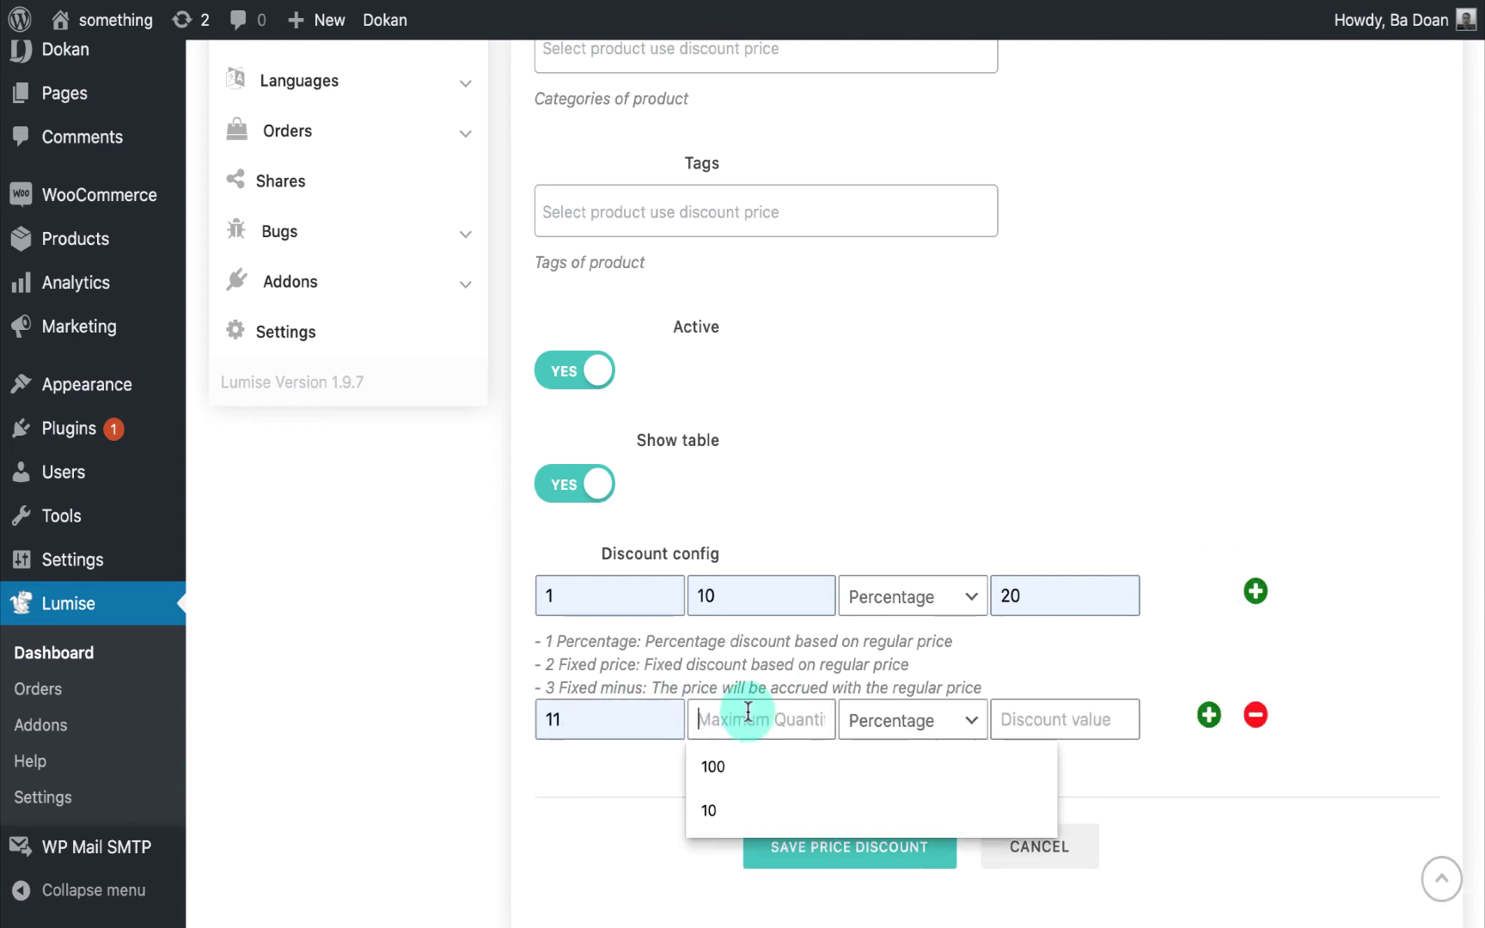
pyautogui.click(750, 766)
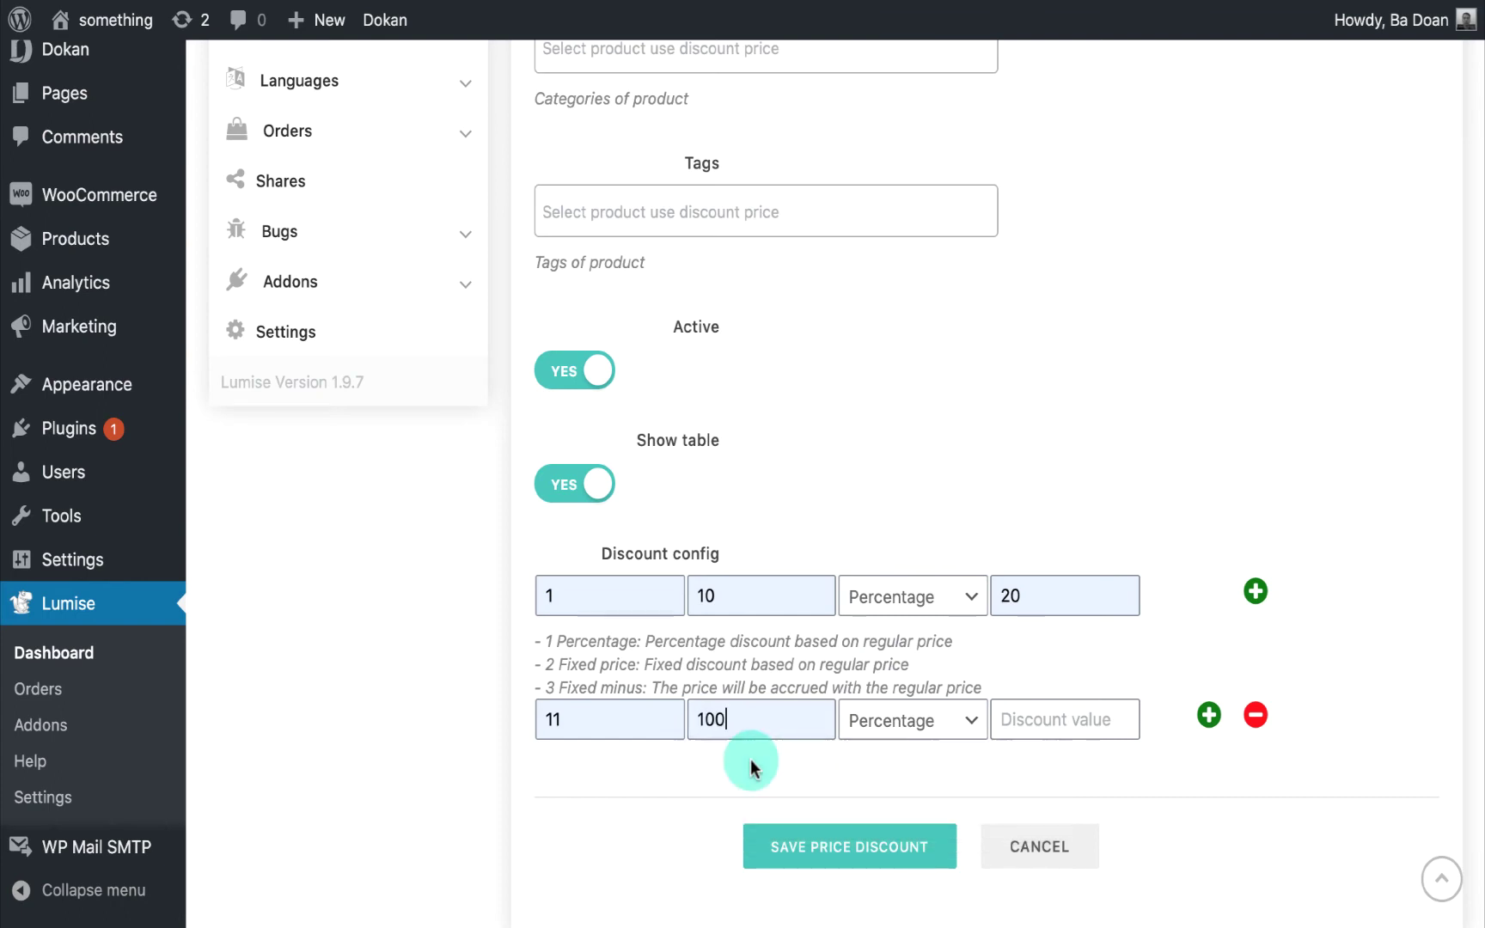
pyautogui.click(1047, 728)
pyautogui.write('30')
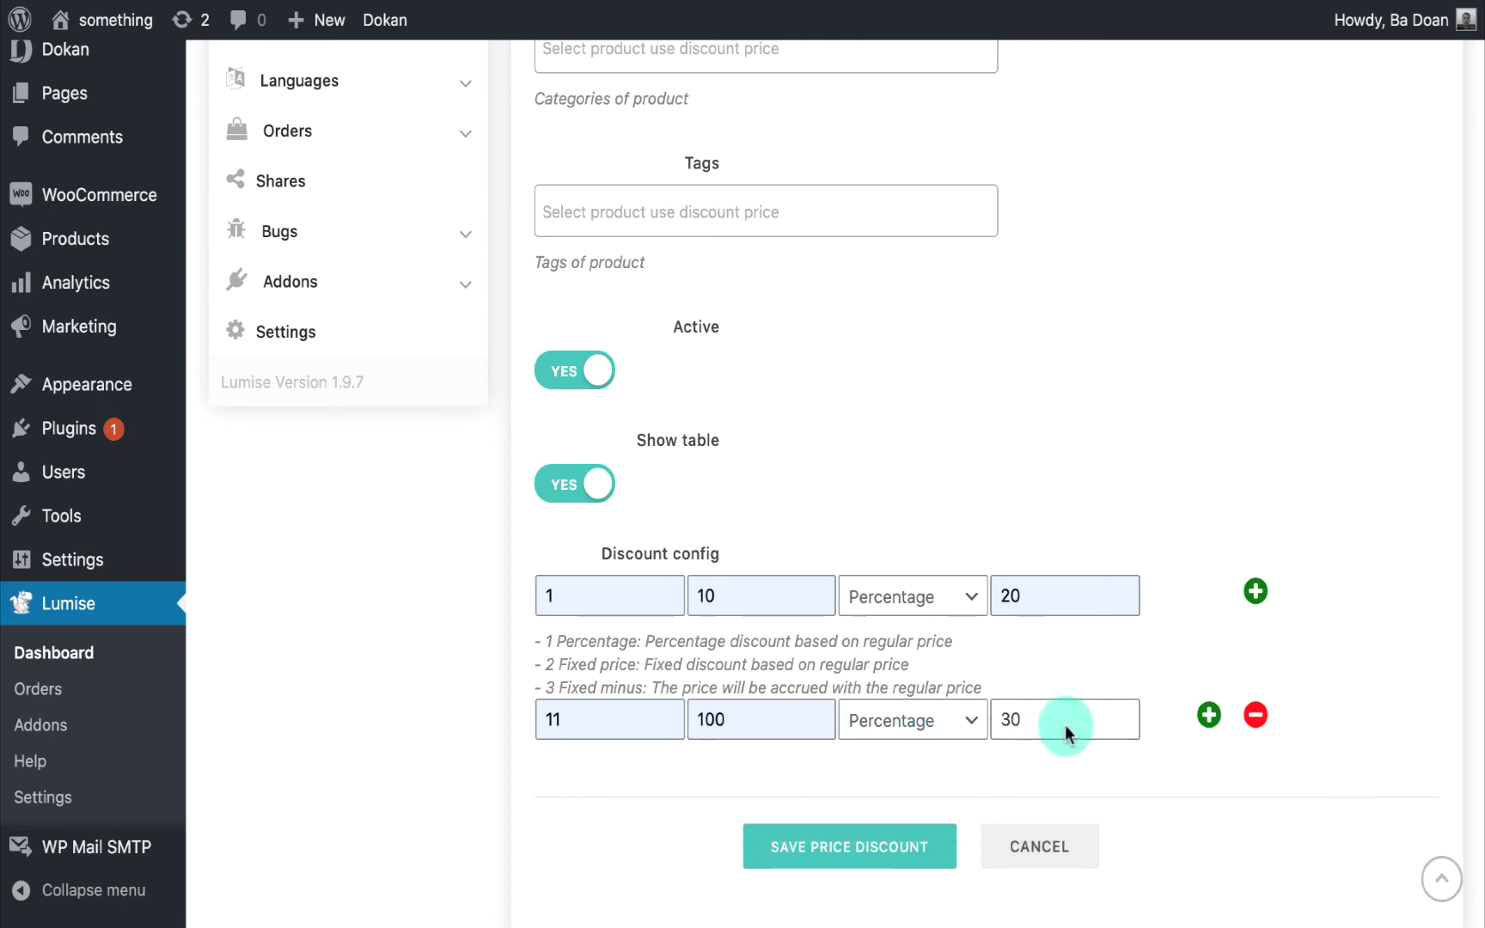
pyautogui.click(1210, 719)
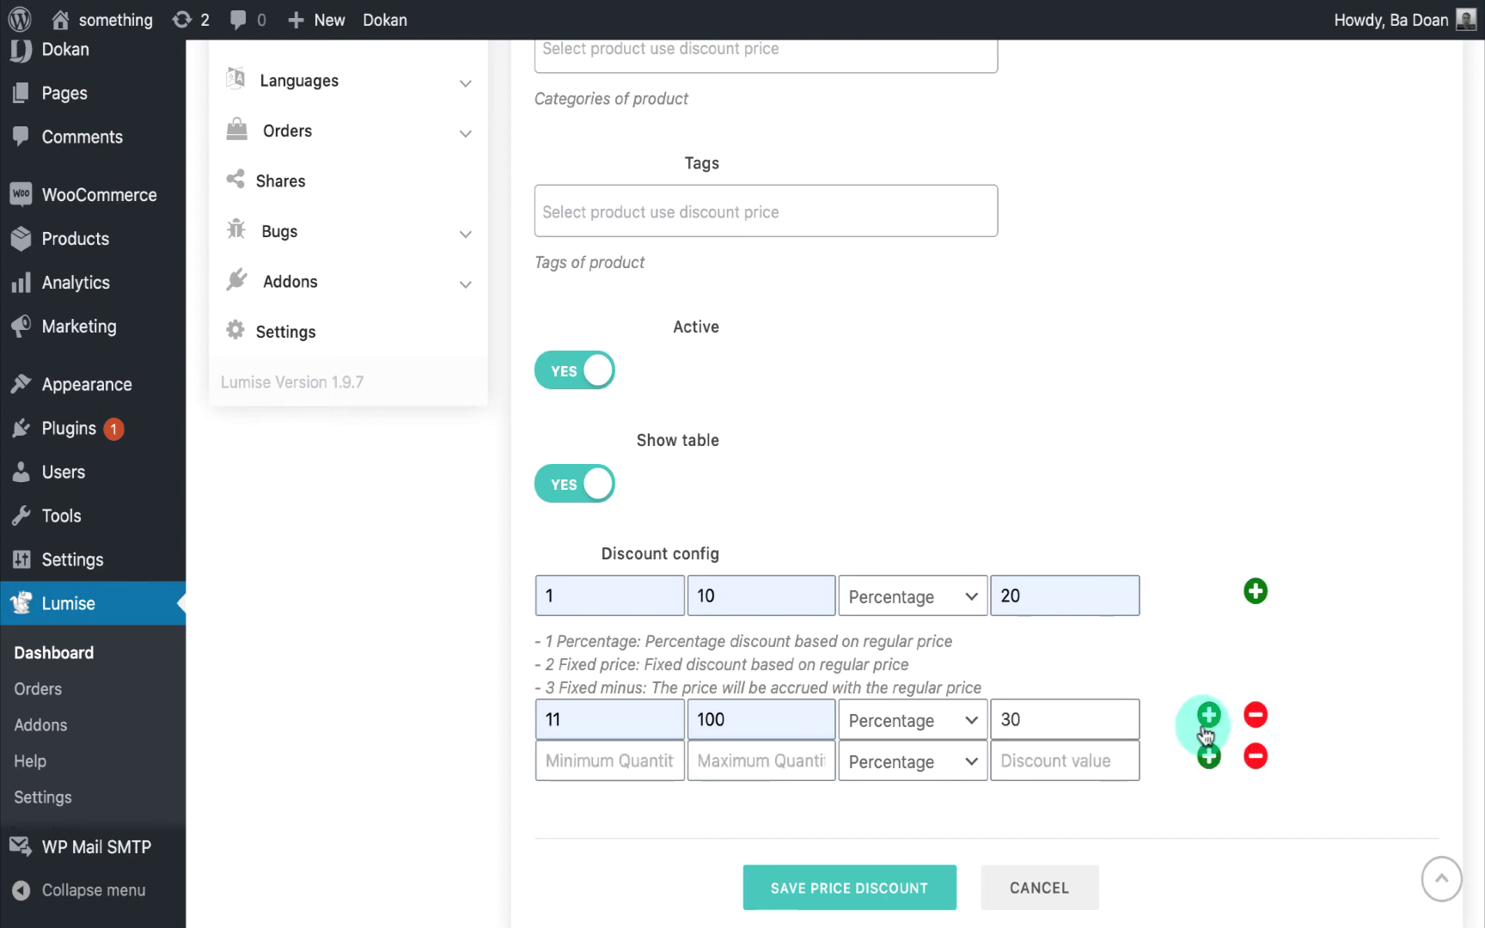
pyautogui.click(1257, 756)
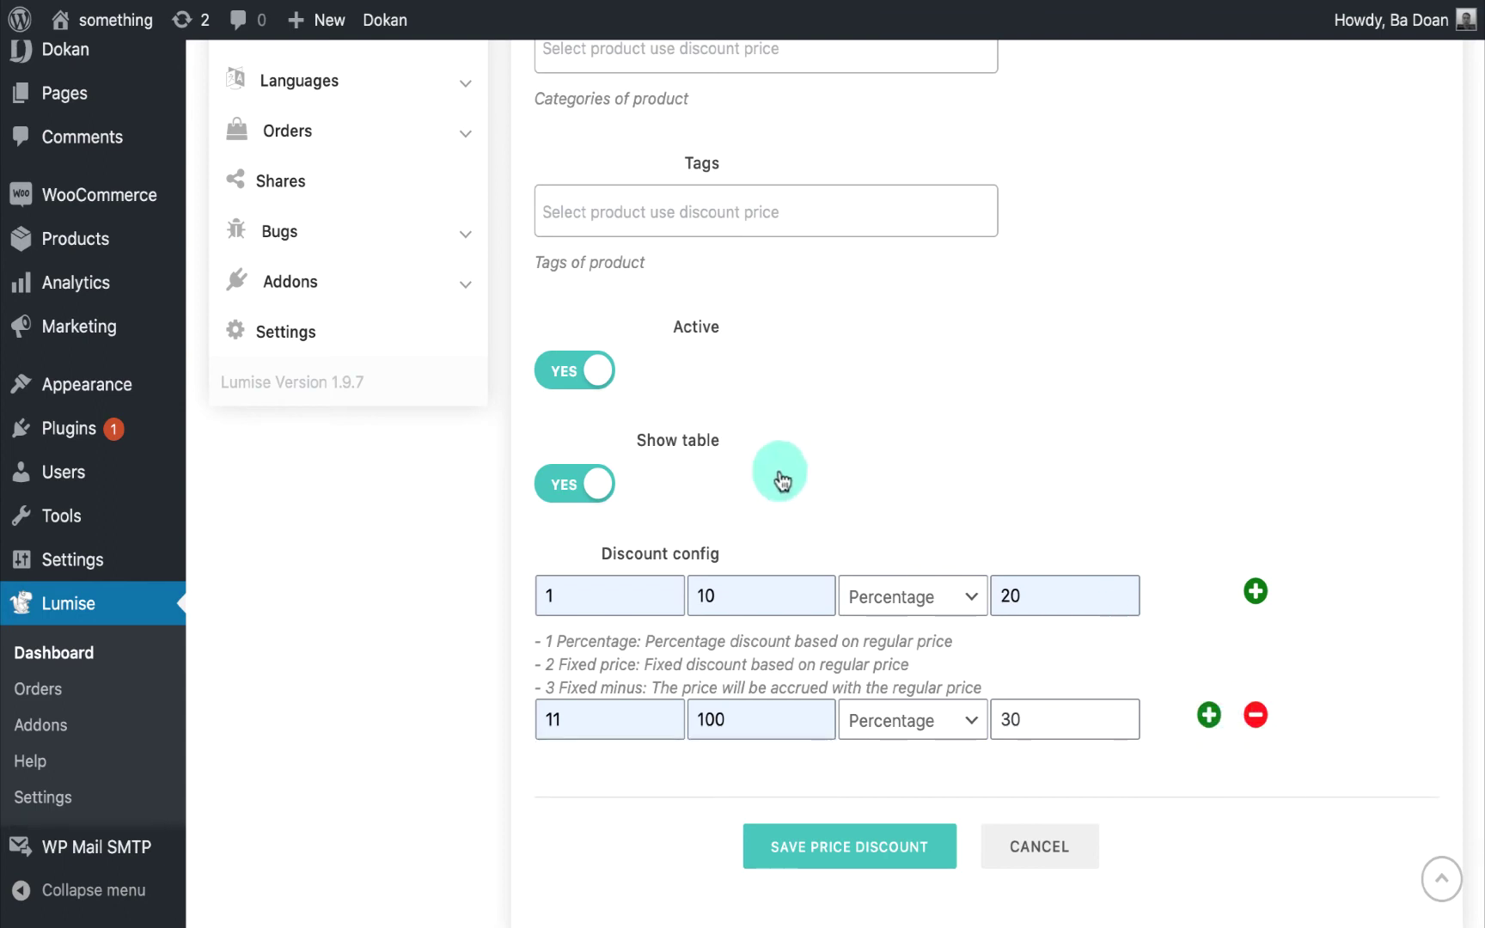
# Step: Adjust the rule's upper options and save the price discount rule
pyautogui.click(586, 382)
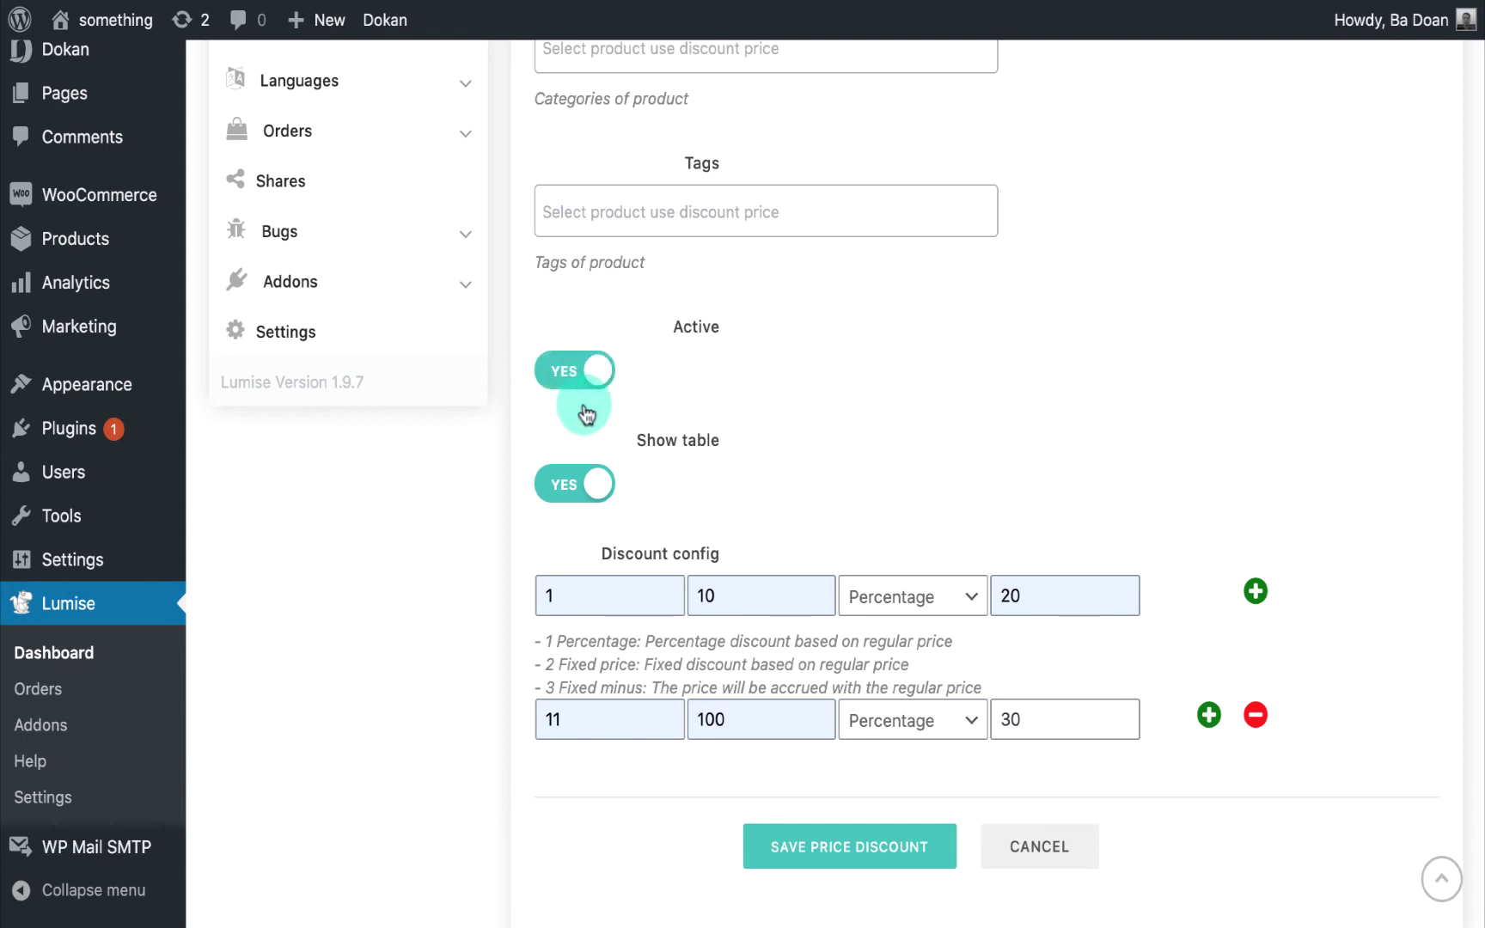
pyautogui.click(584, 484)
pyautogui.click(854, 848)
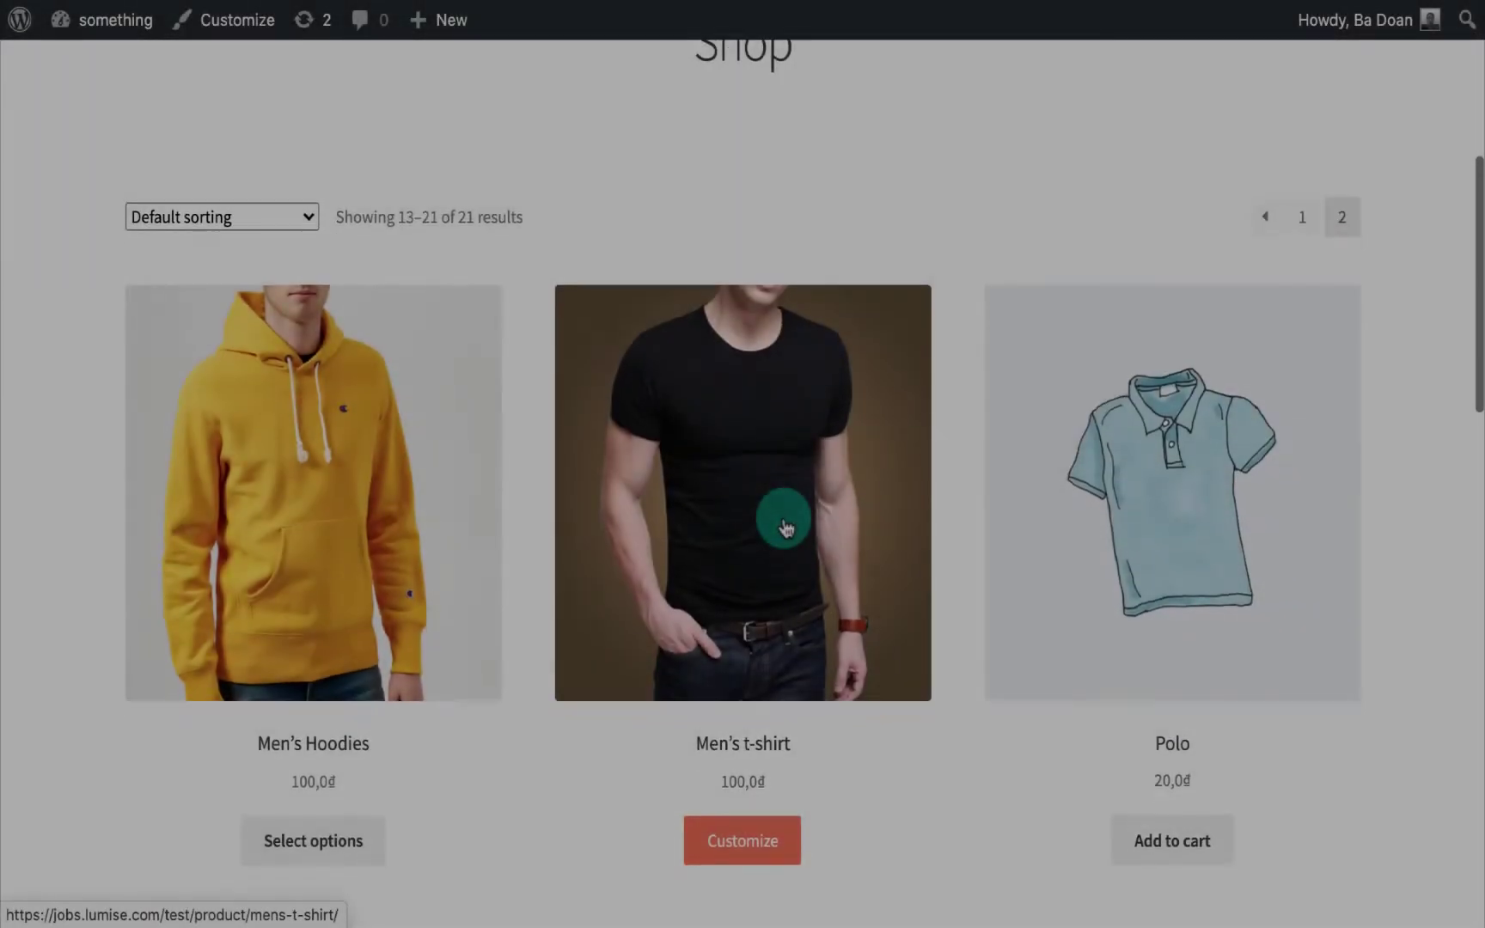
pyautogui.scroll(-1, 783, 528)
# Step: Open the Men's T-Shirt product from the Shop page in the Lumise designer
pyautogui.click(766, 786)
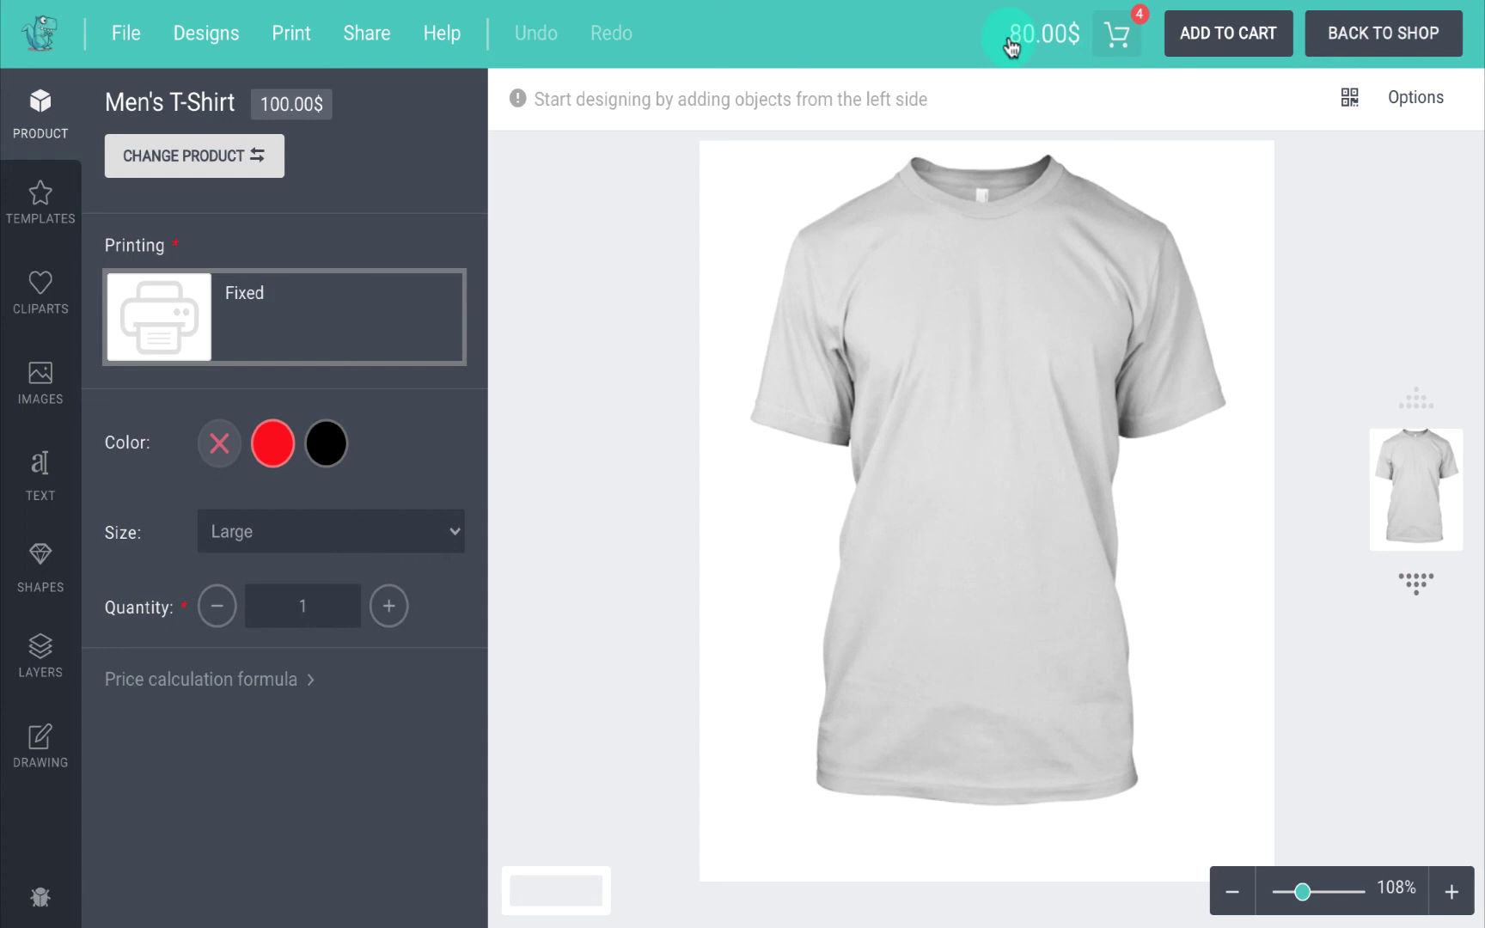
# Step: Set quantity to 11 for a 770.00$ total and view the 70.00$ × 11qty price breakdown
pyautogui.click(316, 609)
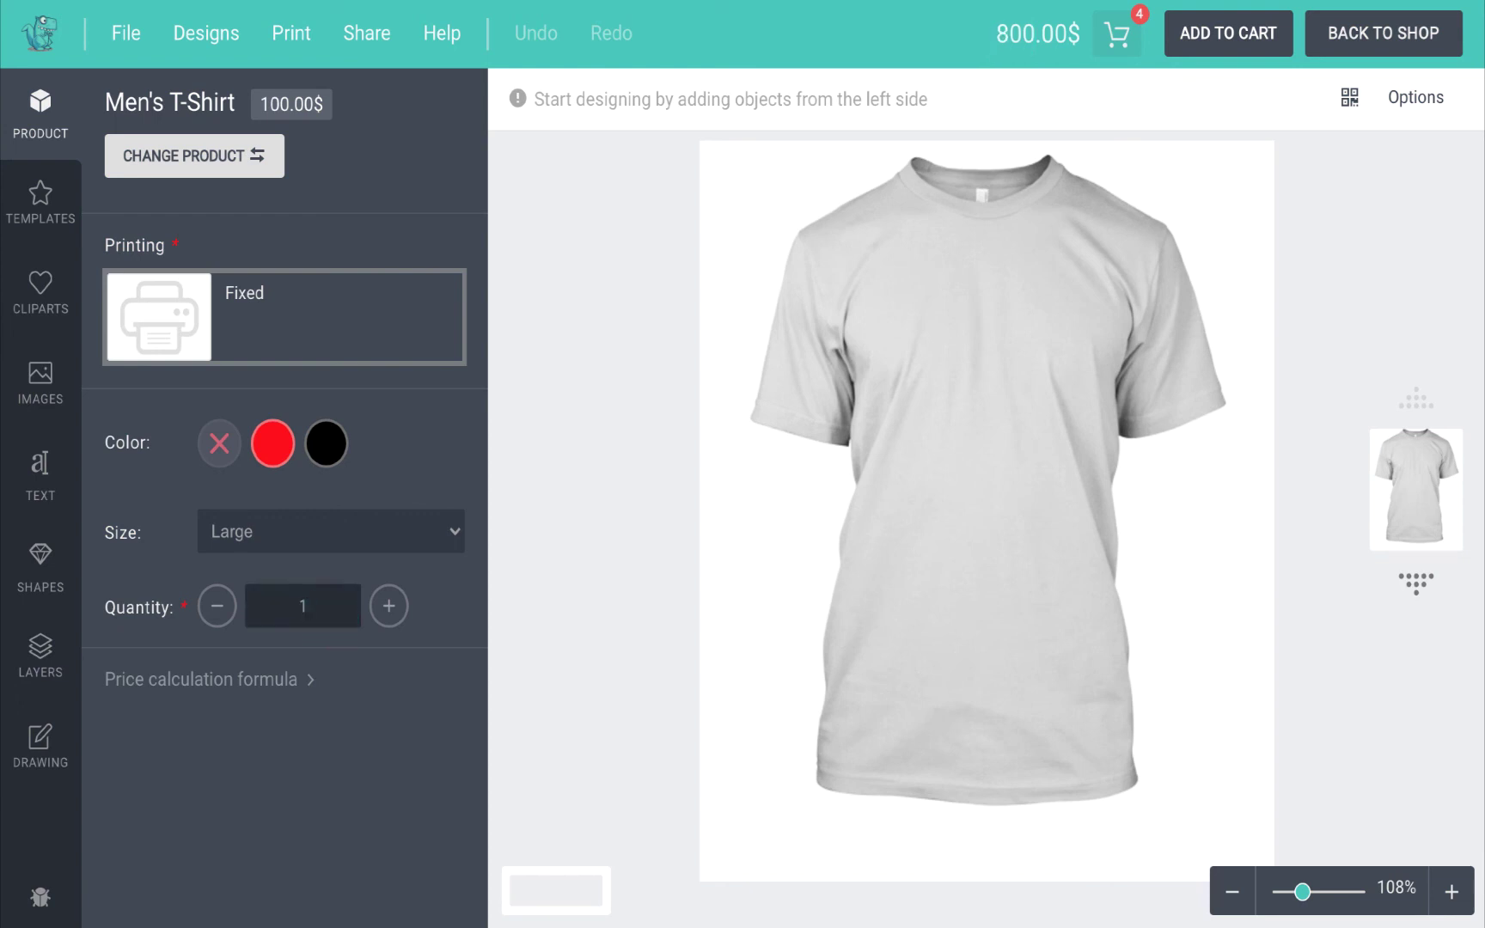
pyautogui.write('2')
pyautogui.press('BackSpace')
pyautogui.write('2')
pyautogui.press('BackSpace')
pyautogui.write('1')
pyautogui.click(282, 682)
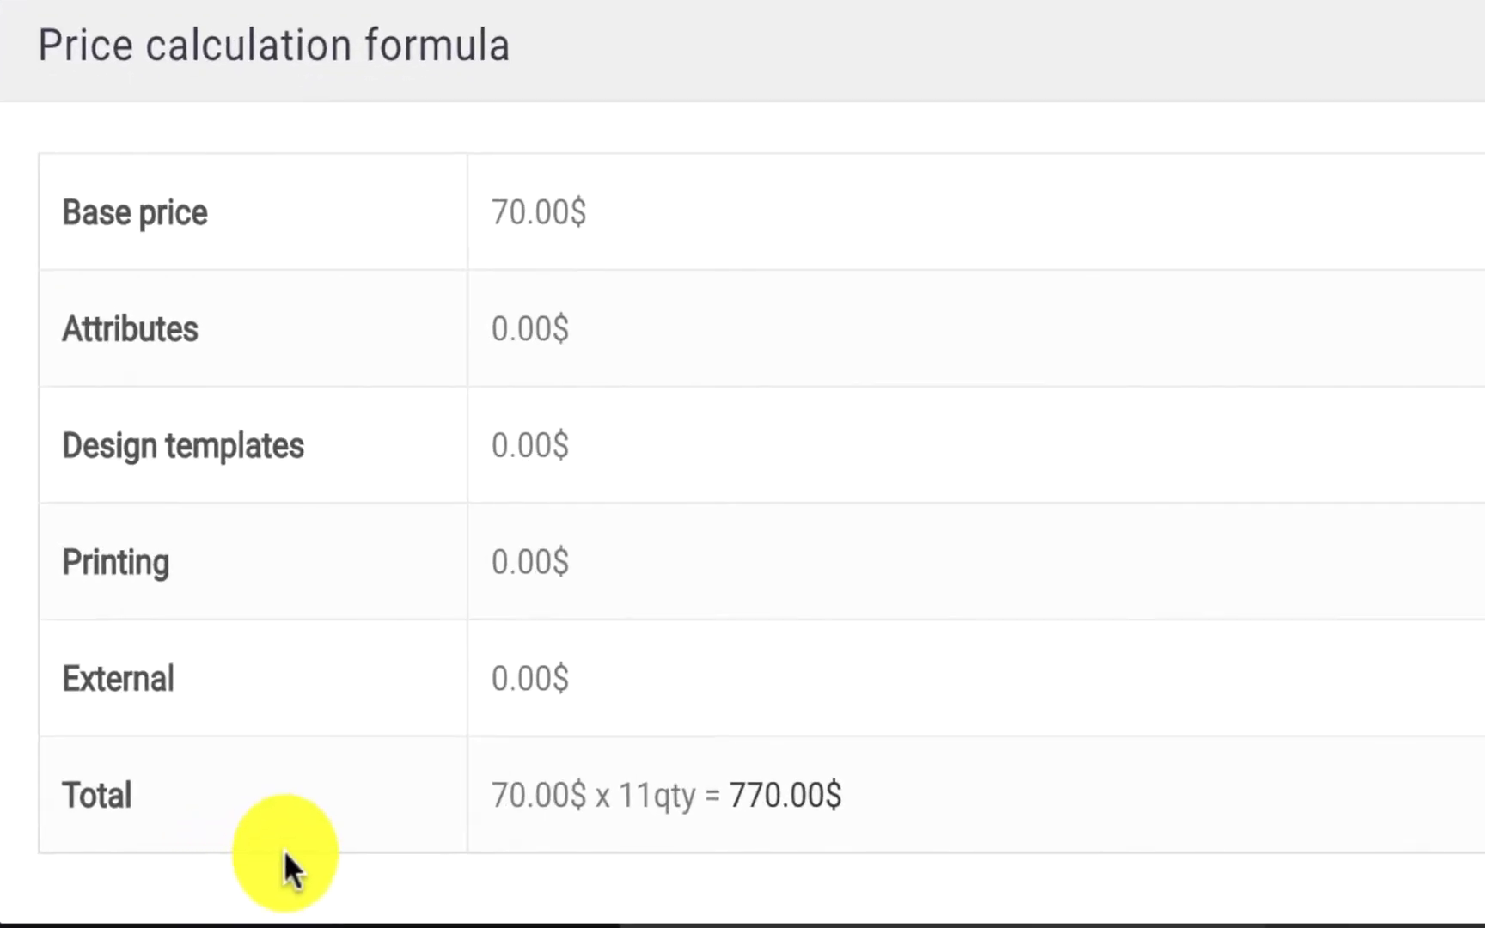
pyautogui.moveTo(493, 796); pyautogui.dragTo(568, 794)
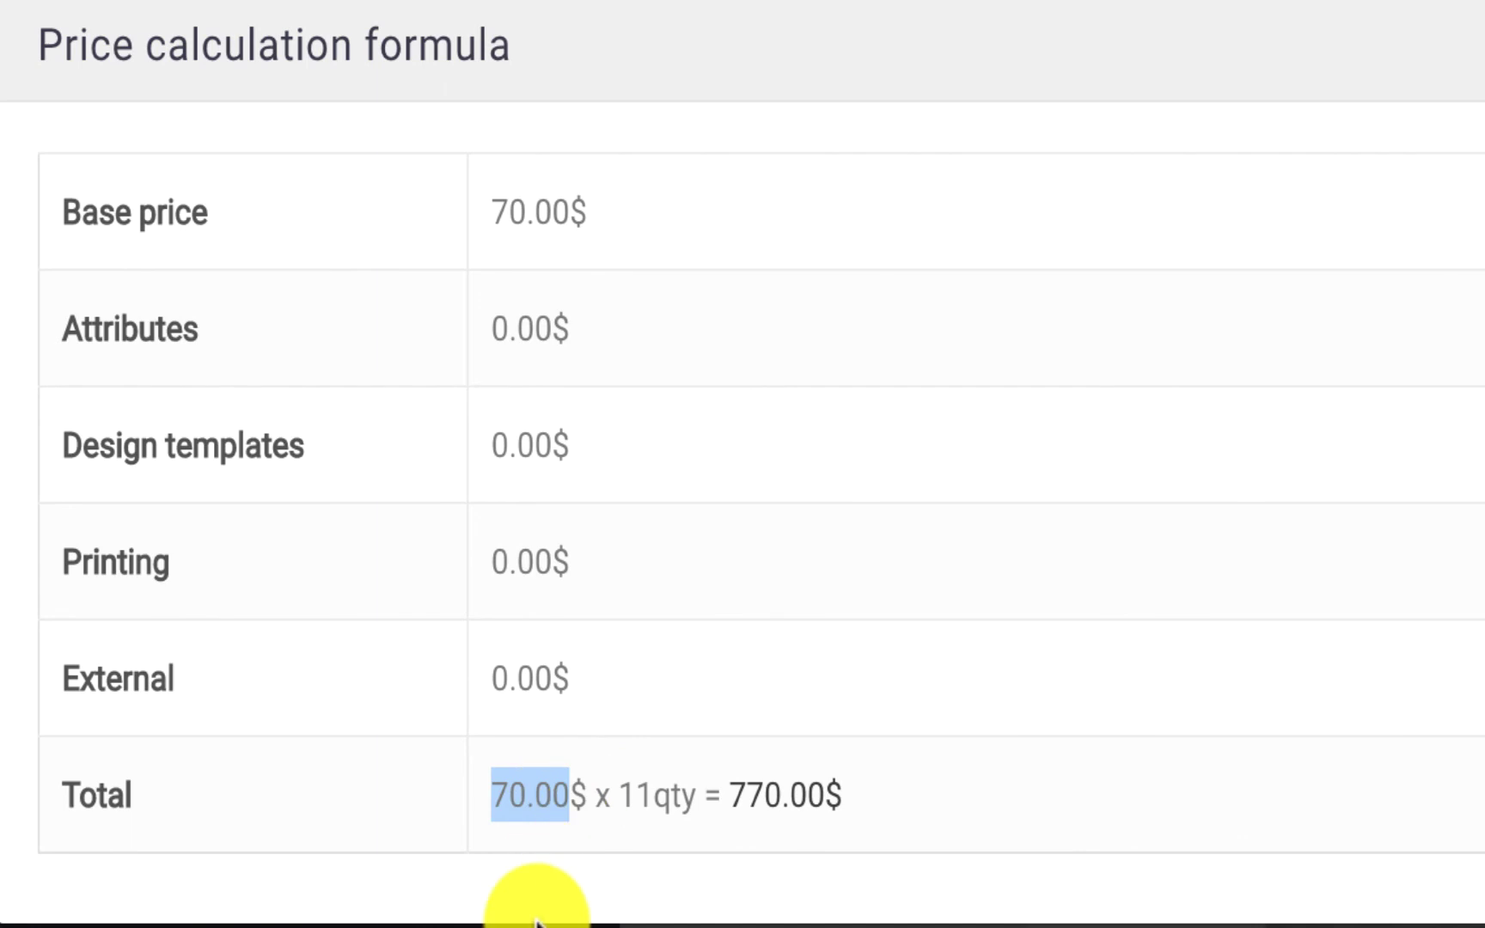
pyautogui.click(504, 922)
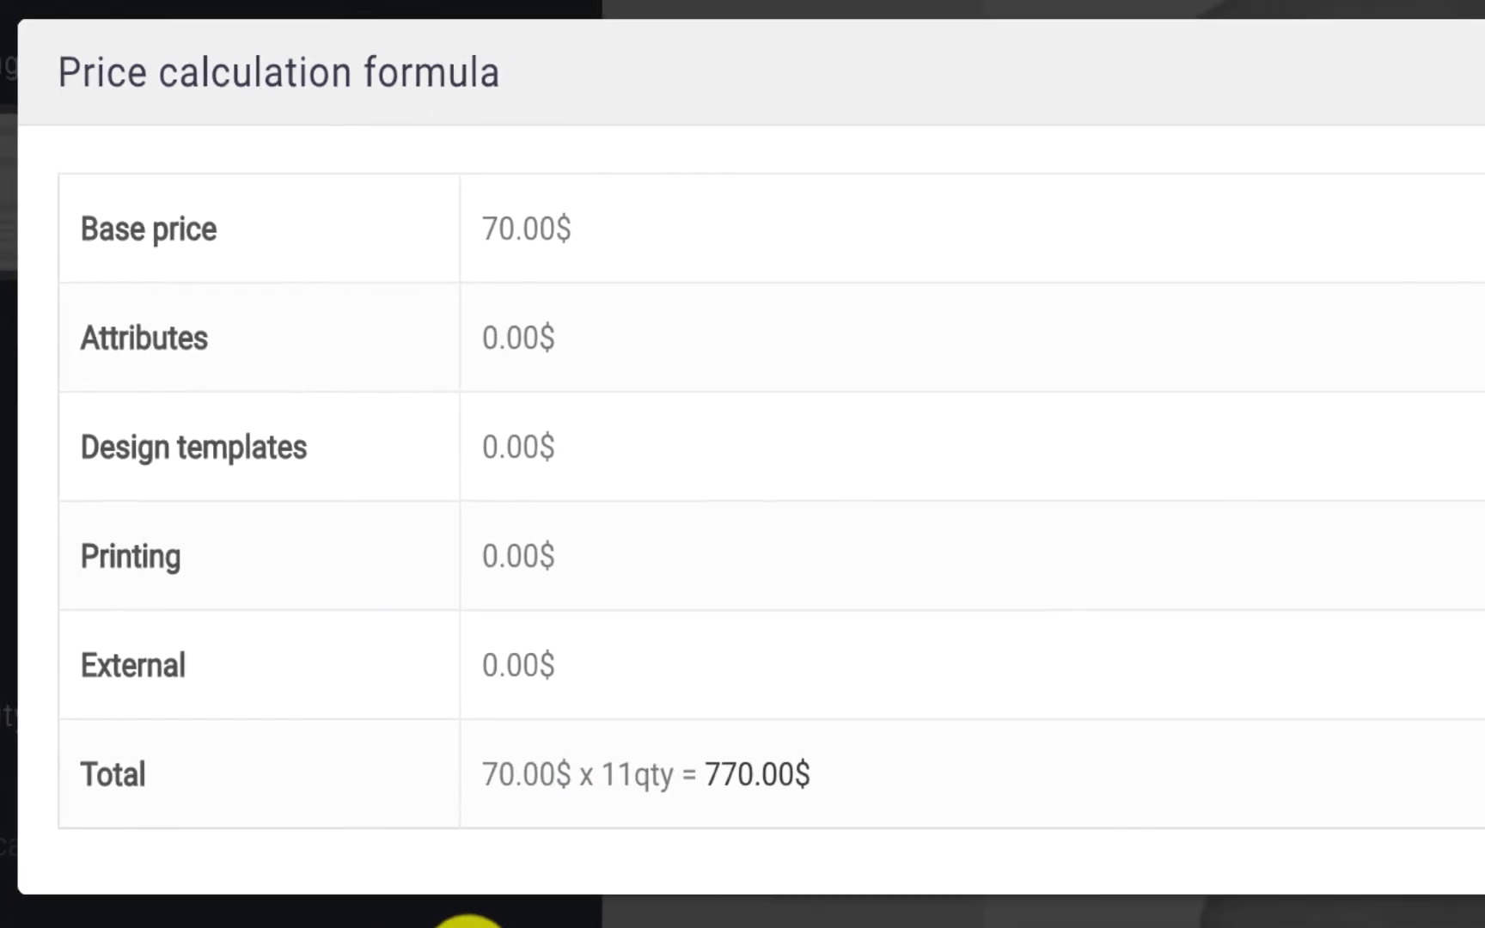